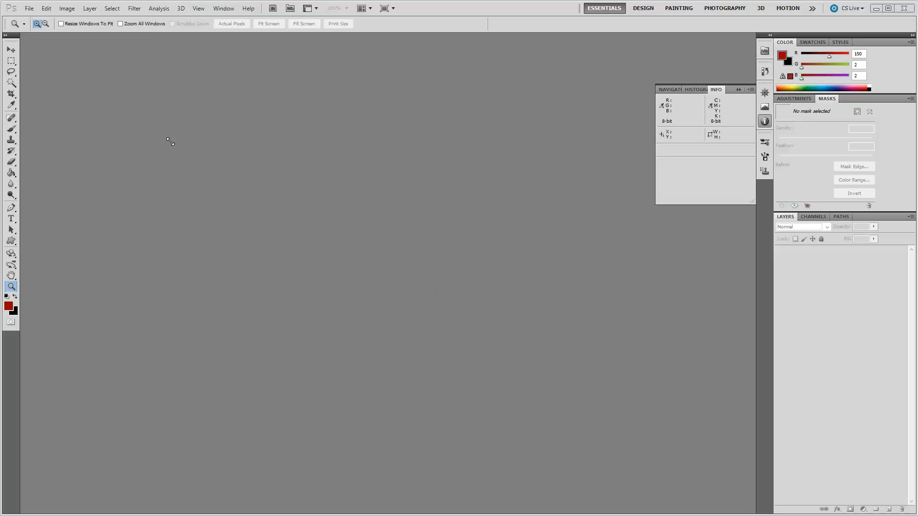
# Create a new 3600 × 3600 pixel, 300 pixels/inch CMYK document with a white background.
pyautogui.click(29, 9)
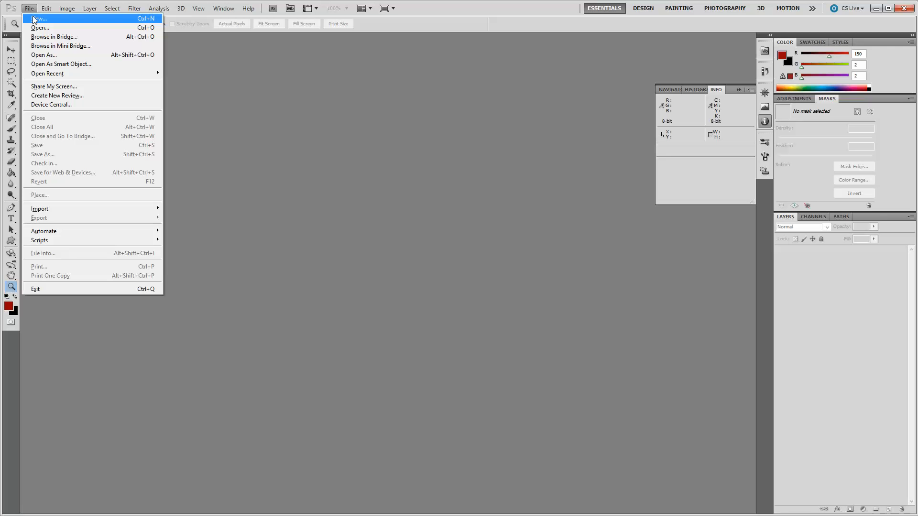
pyautogui.click(33, 19)
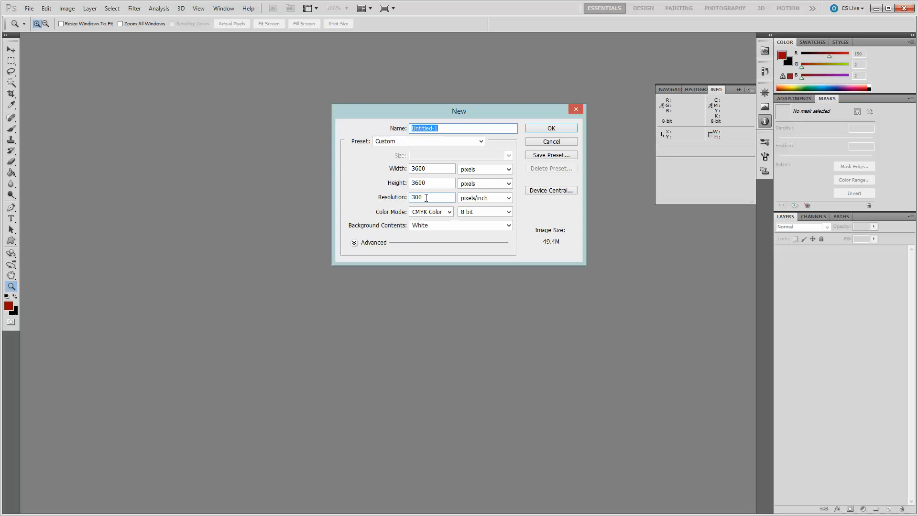
pyautogui.click(541, 128)
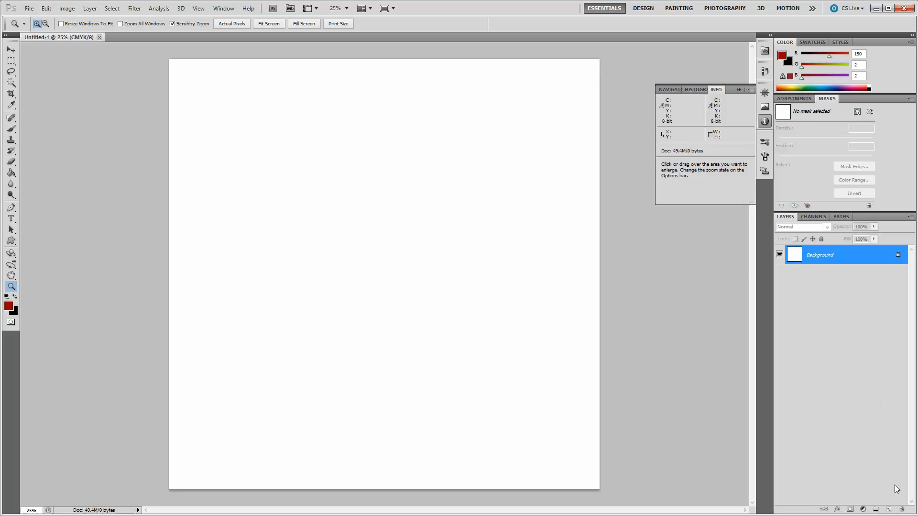
# Add a new layer and rename it Background2.
pyautogui.click(887, 510)
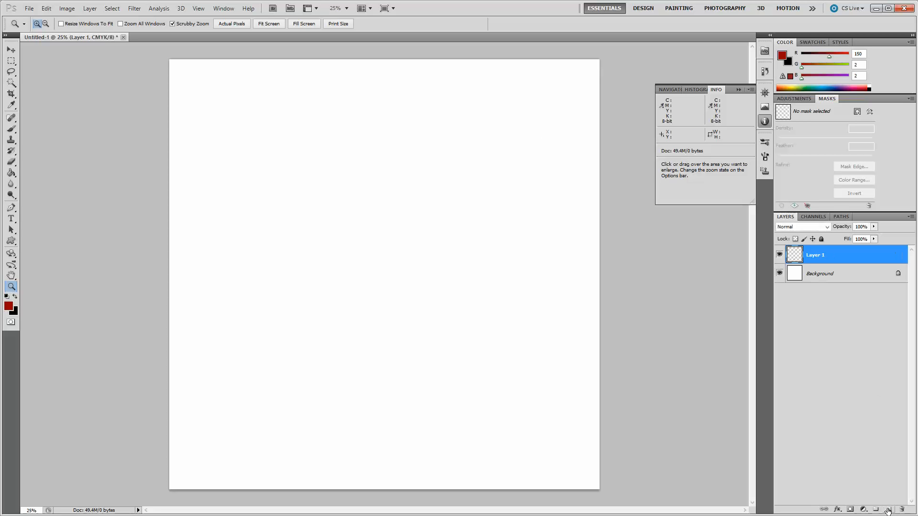
pyautogui.doubleClick(815, 256)
pyautogui.write('Background2')
pyautogui.press('Return')
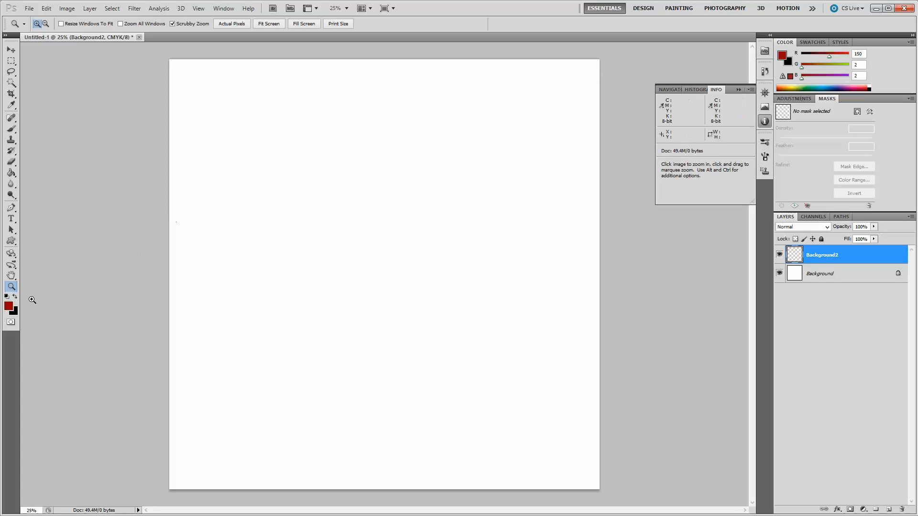
# Make black the foreground colour and fill the Background2 layer with it using the Paint Bucket tool.
pyautogui.click(16, 297)
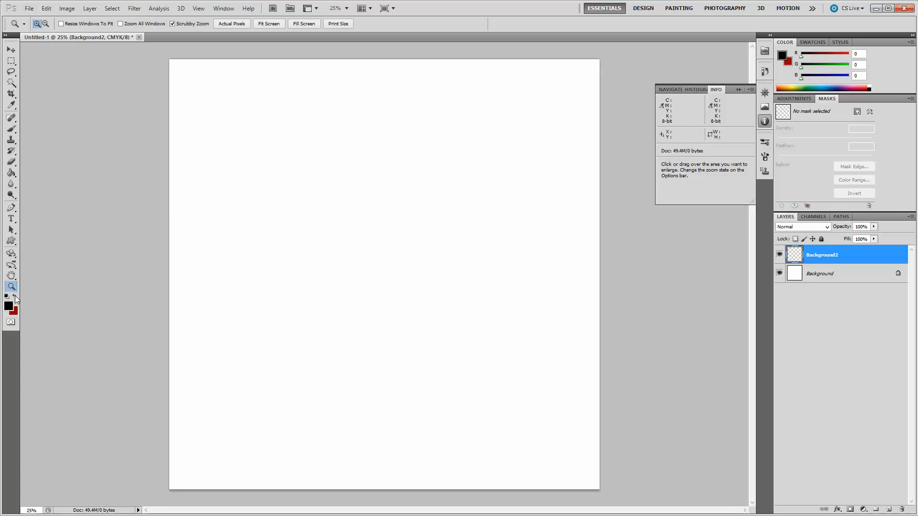
pyautogui.click(10, 173)
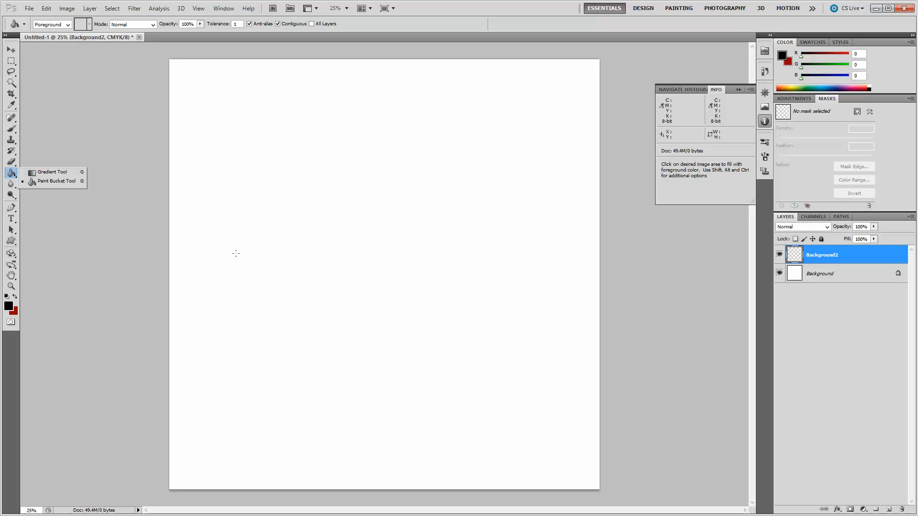
pyautogui.click(334, 258)
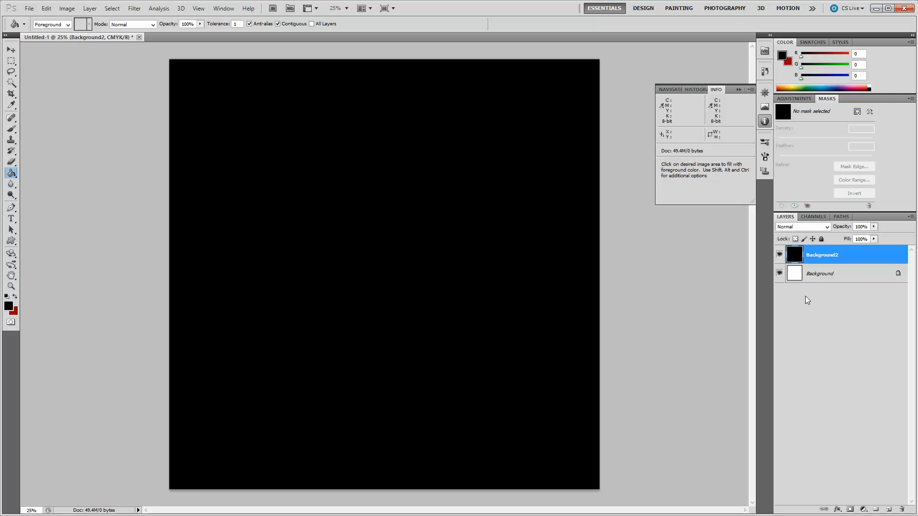
# Add another new empty layer and swap the foreground colour back to red.
pyautogui.click(888, 509)
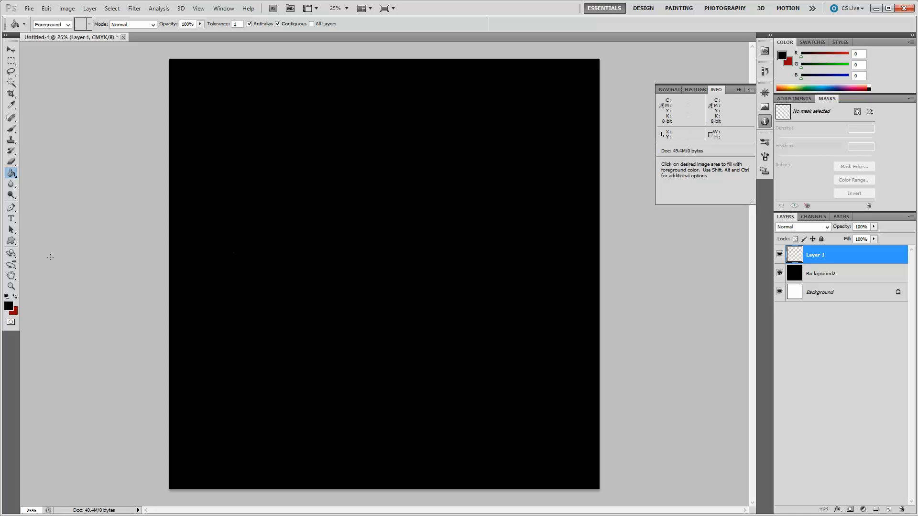
pyautogui.click(14, 298)
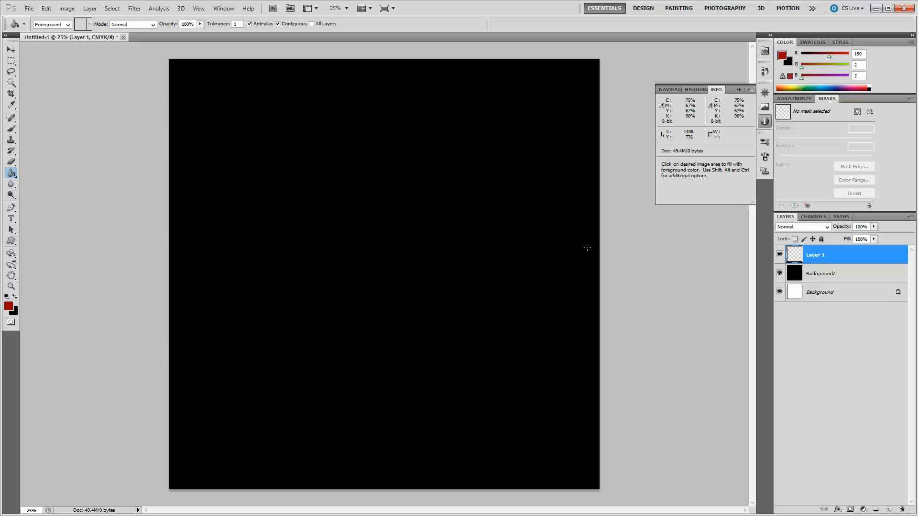
# Hide the black Background2 layer.
pyautogui.click(779, 274)
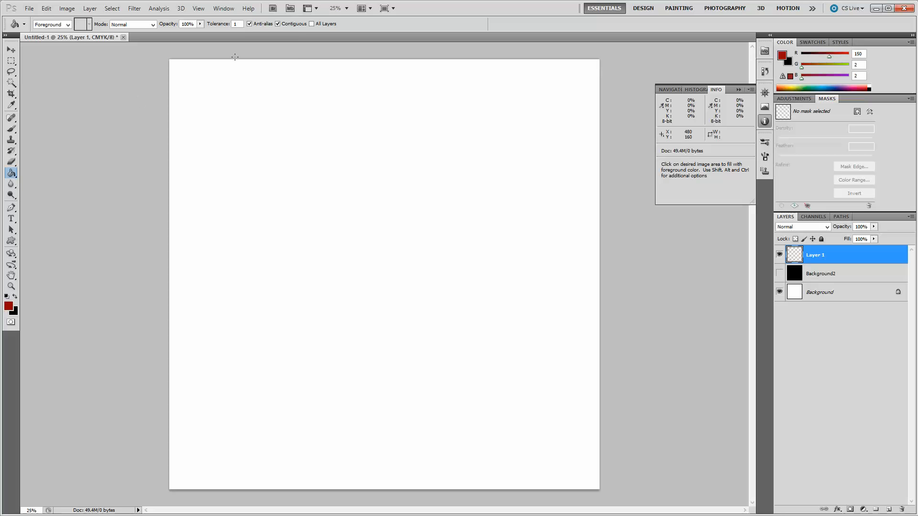
# Add a vertical guide at 50% of the canvas width.
pyautogui.click(198, 8)
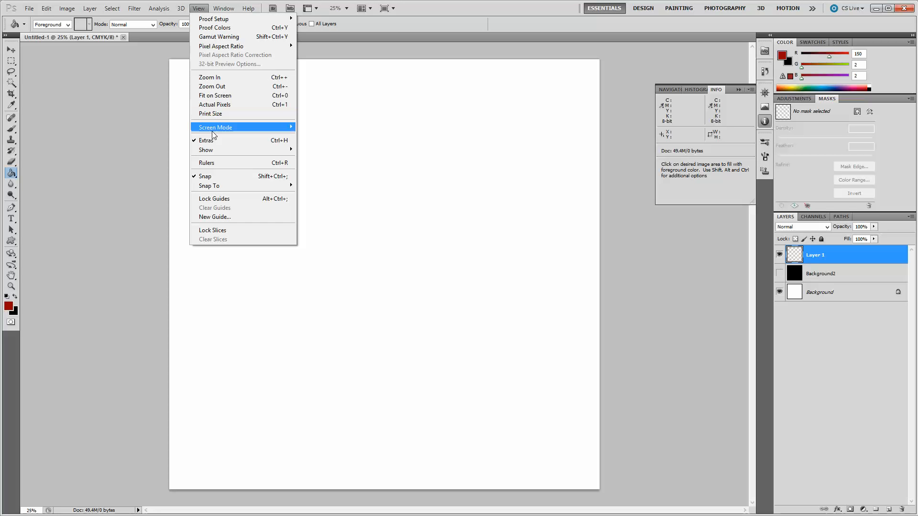
pyautogui.click(221, 218)
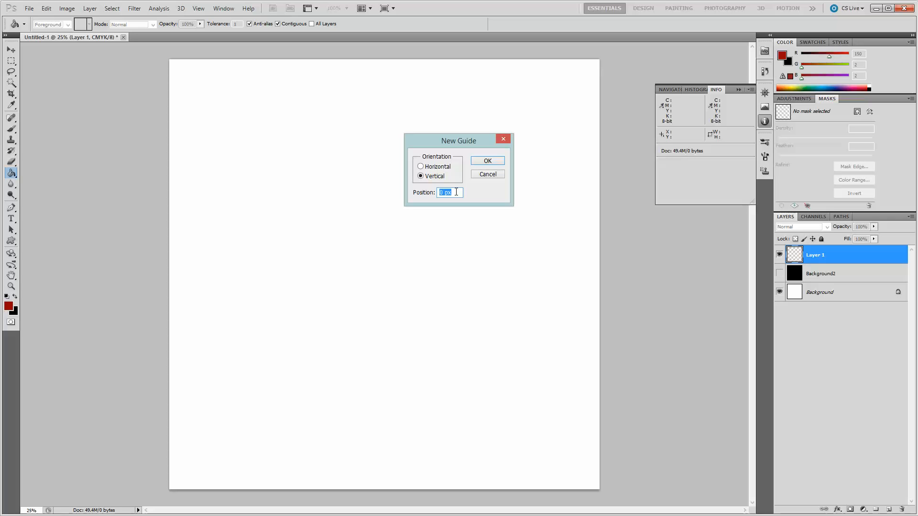
pyautogui.write('50%')
pyautogui.click(494, 161)
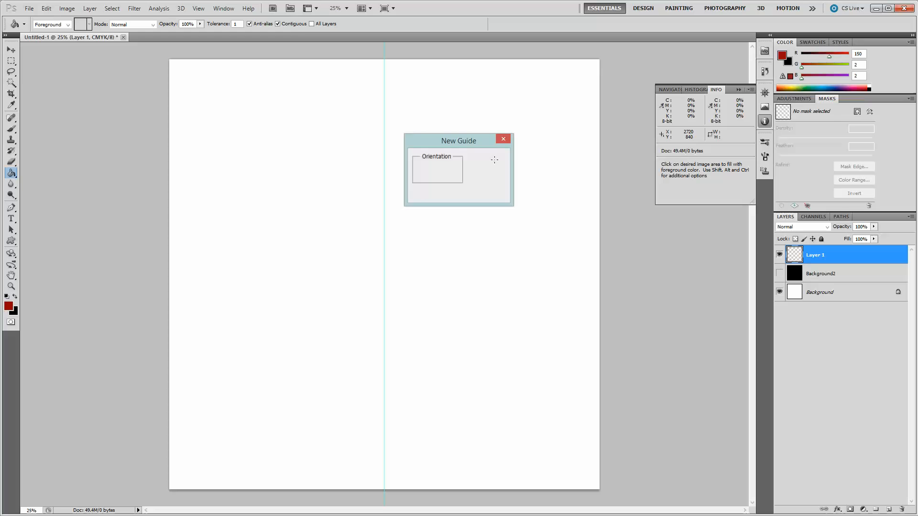
# Add a horizontal guide at 50% of the canvas height.
pyautogui.click(199, 8)
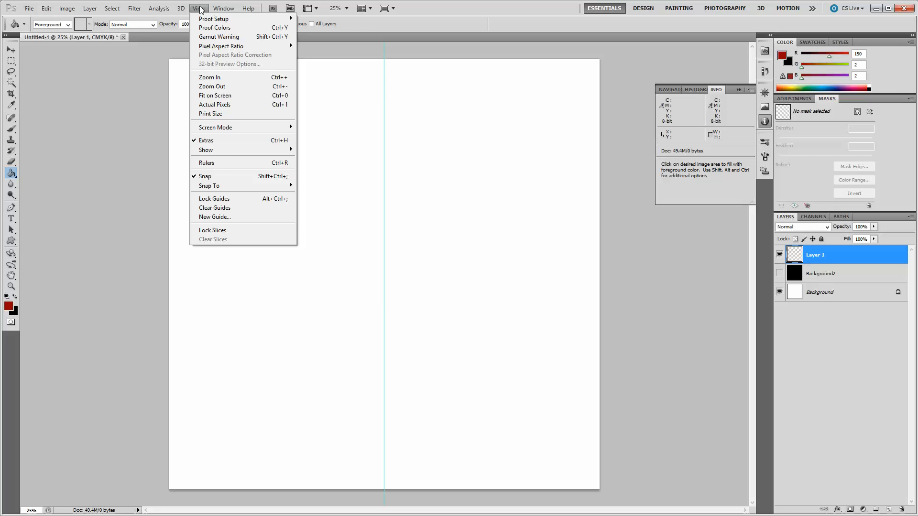
pyautogui.click(223, 218)
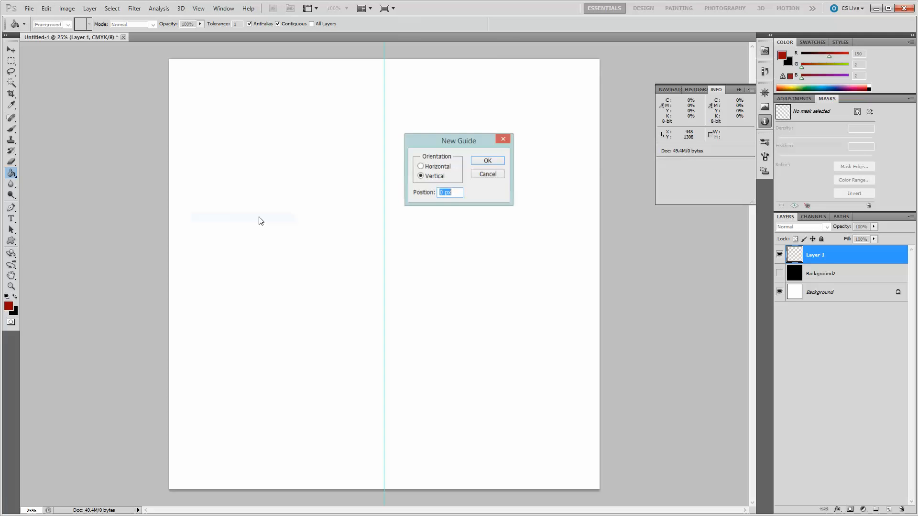
pyautogui.click(438, 166)
pyautogui.hotkey('alt', 'p')
pyautogui.write('50')
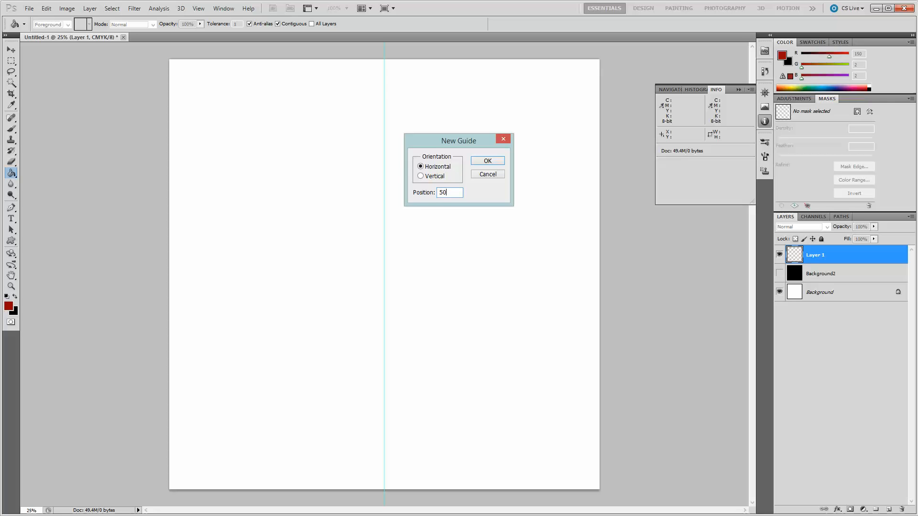
pyautogui.write('%')
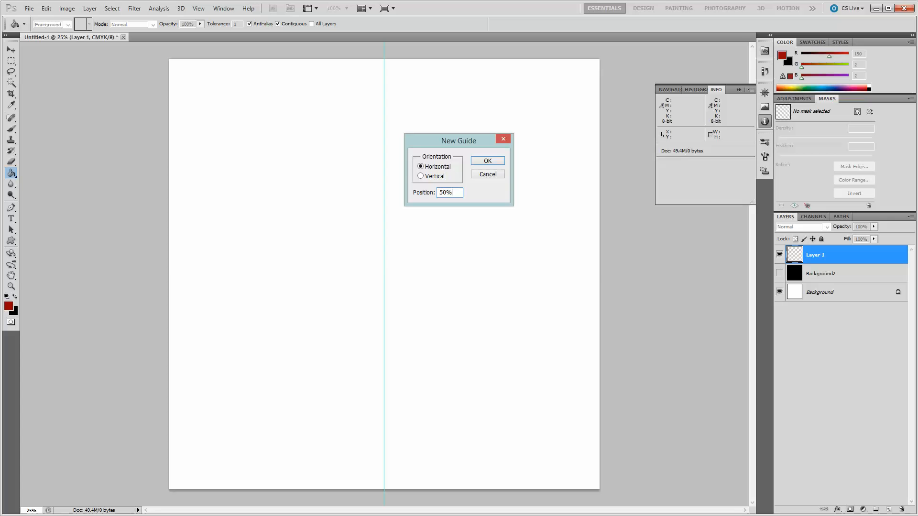
pyautogui.press('Return')
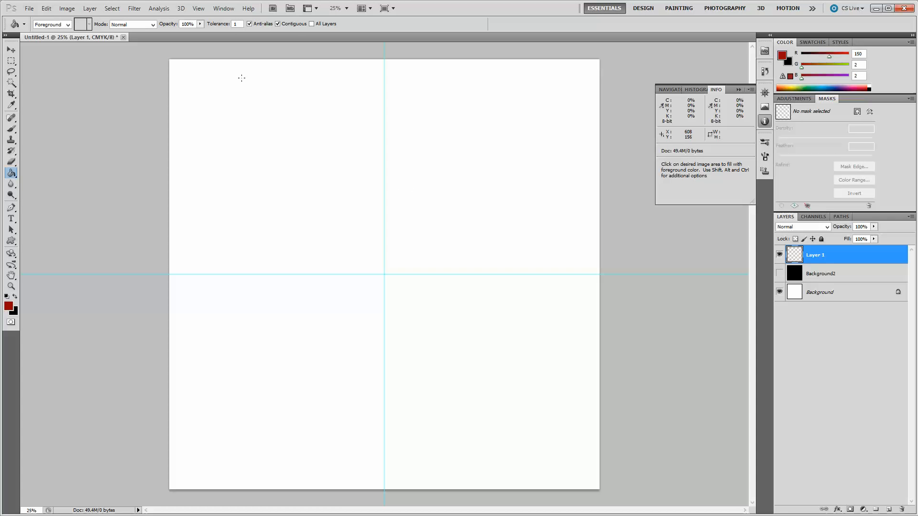
# Lock the guides.
pyautogui.click(200, 11)
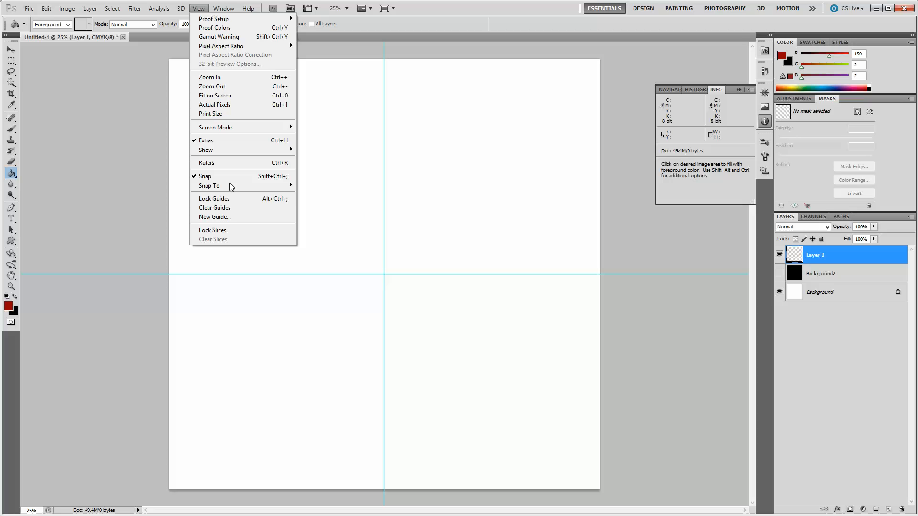
pyautogui.click(227, 198)
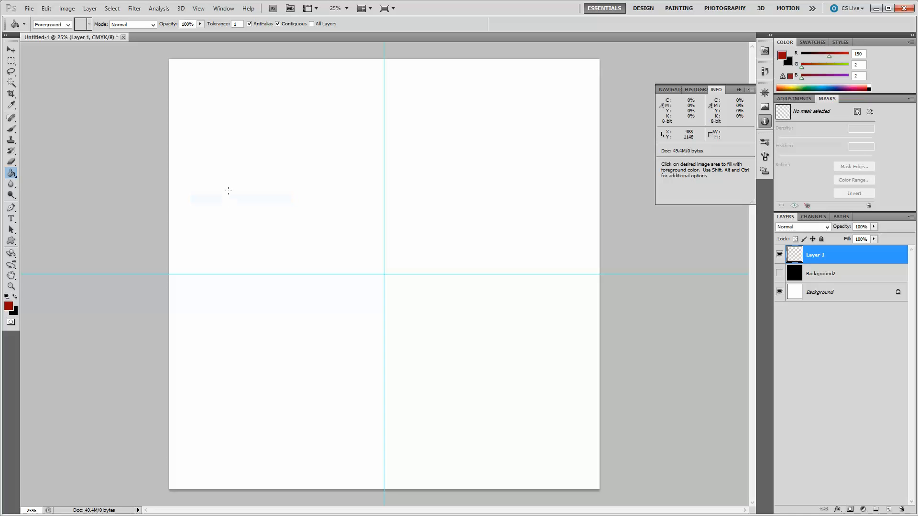
# Draw the curved left half of a shield outline with the Pen tool, ending on the vertical guide near the top.
pyautogui.click(10, 209)
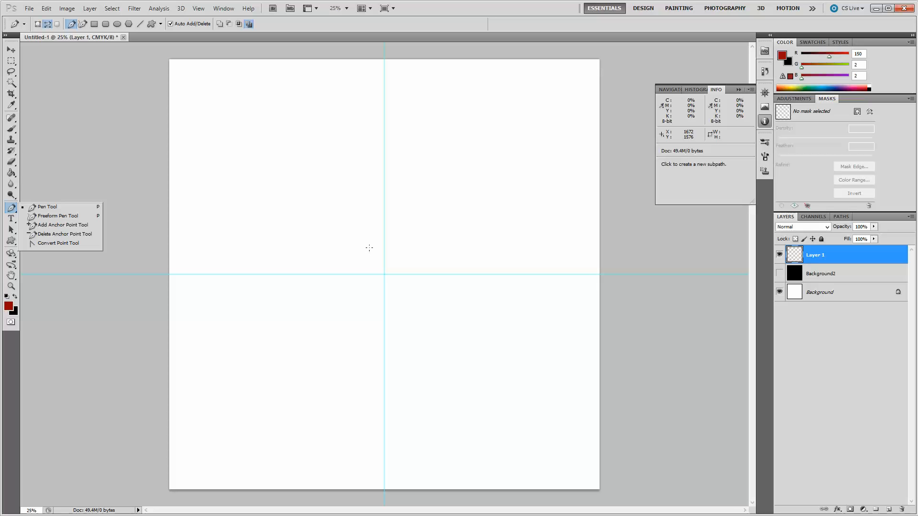
pyautogui.moveTo(369, 248); pyautogui.dragTo(334, 149)
pyautogui.click(310, 109)
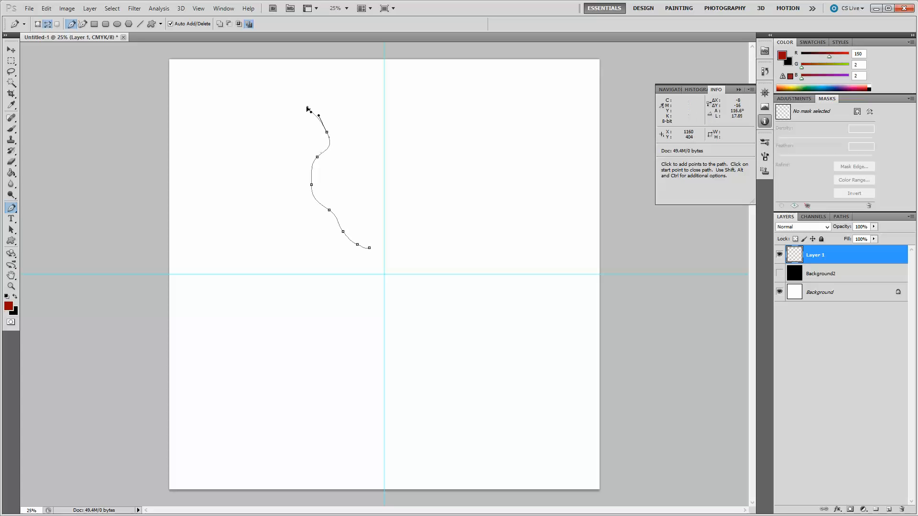
pyautogui.click(293, 97)
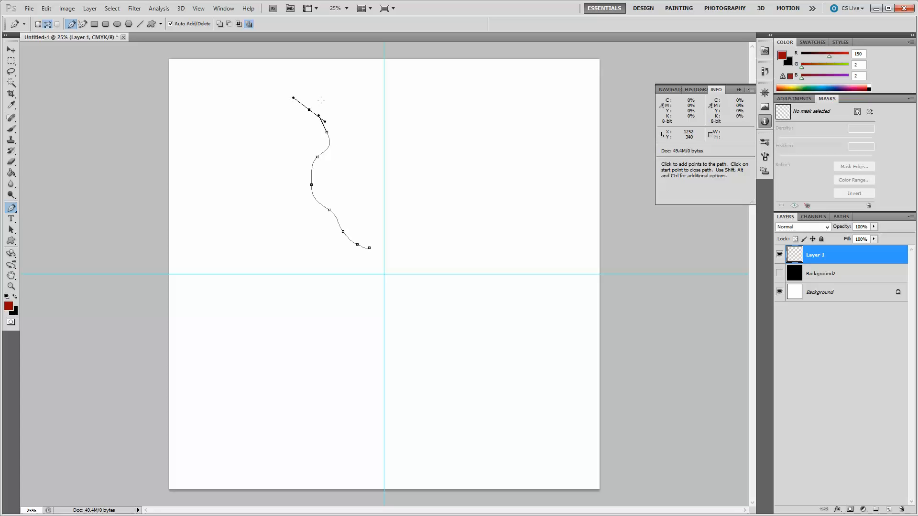
pyautogui.moveTo(323, 94); pyautogui.dragTo(367, 88)
pyautogui.click(379, 81)
pyautogui.moveTo(379, 81); pyautogui.dragTo(381, 74)
pyautogui.click(384, 68)
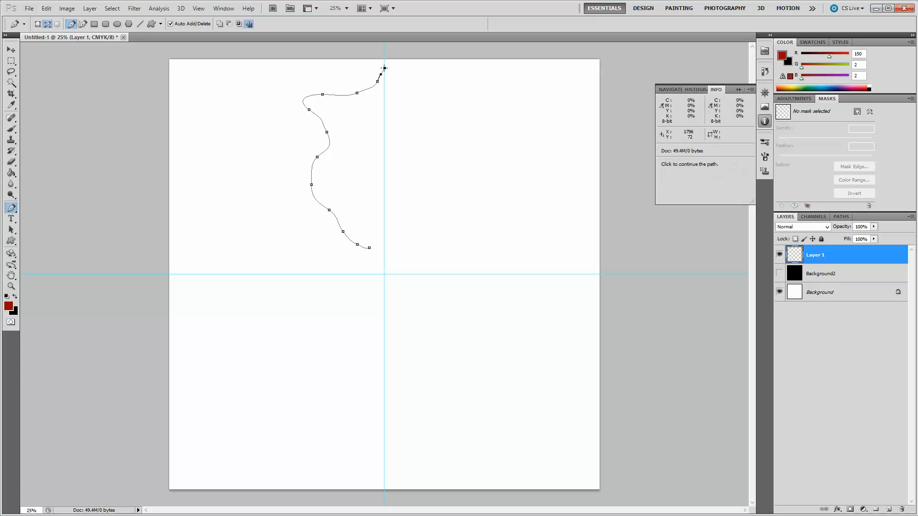
# Select the half-outline path, copy and paste it, and move the copy to the right of the vertical guide.
pyautogui.click(10, 230)
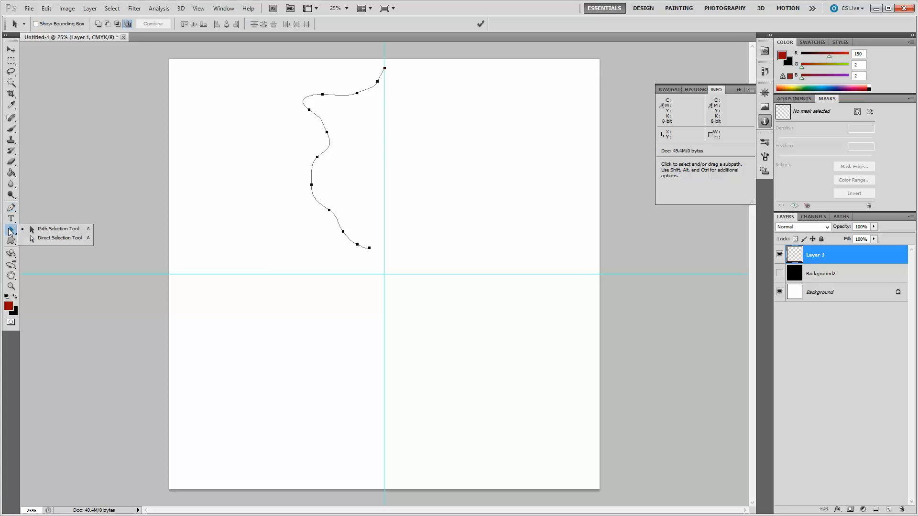
pyautogui.click(226, 166)
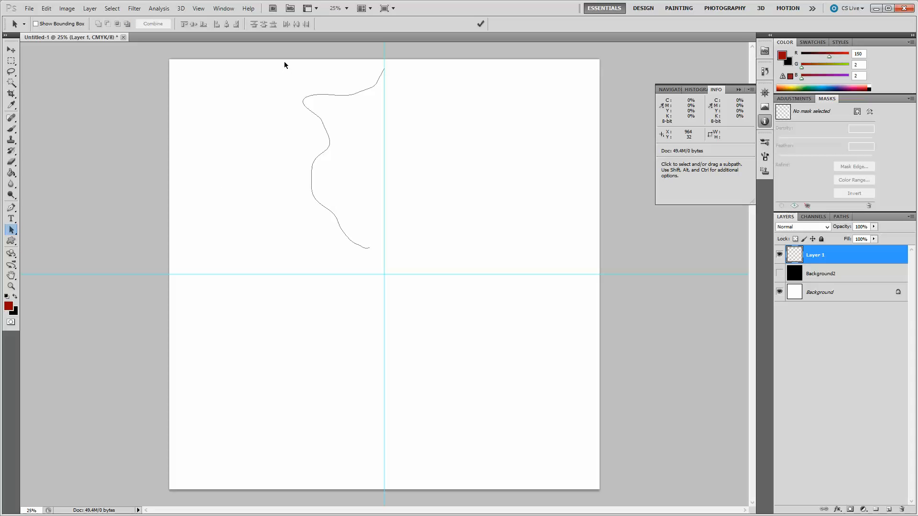
pyautogui.moveTo(284, 61); pyautogui.dragTo(398, 270)
pyautogui.press('ctrl')
pyautogui.click(278, 173)
pyautogui.press('ctrl')
pyautogui.hotkey('ctrl', 'v')
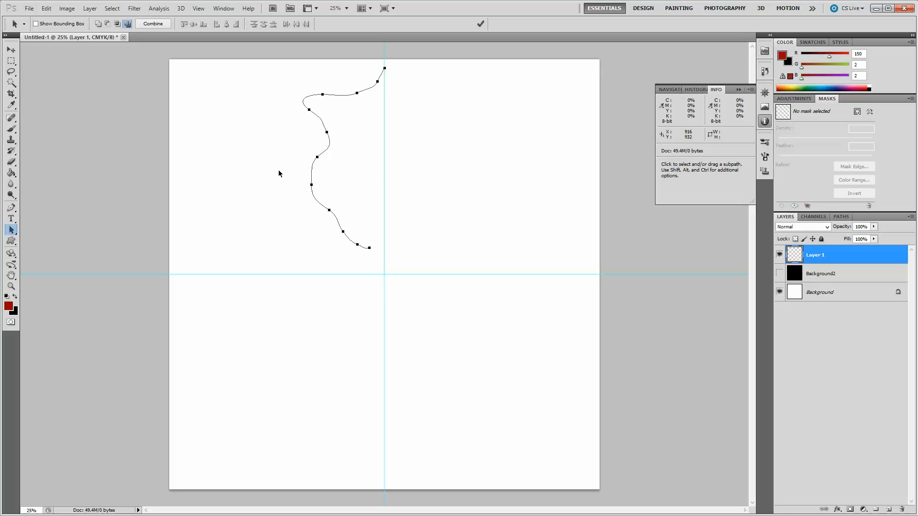
pyautogui.click(278, 171)
pyautogui.moveTo(312, 179); pyautogui.dragTo(394, 186)
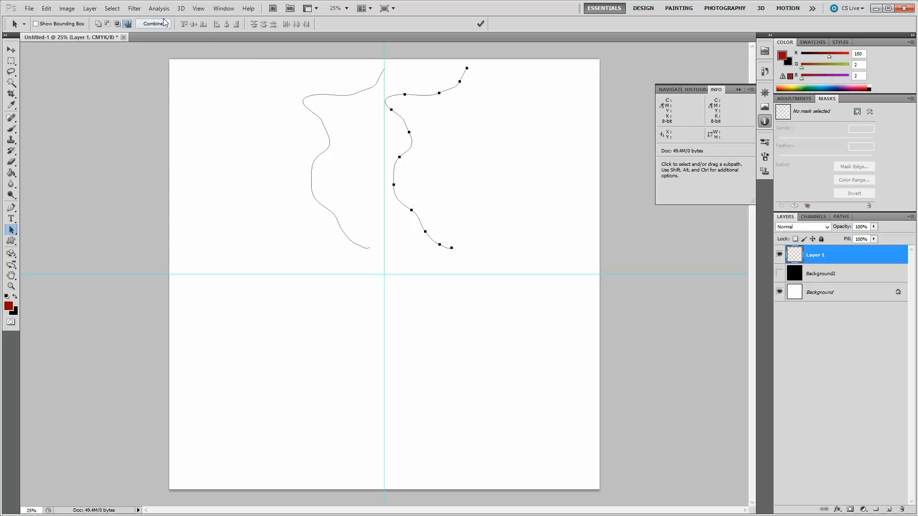
# Flip the copied path horizontally.
pyautogui.click(46, 9)
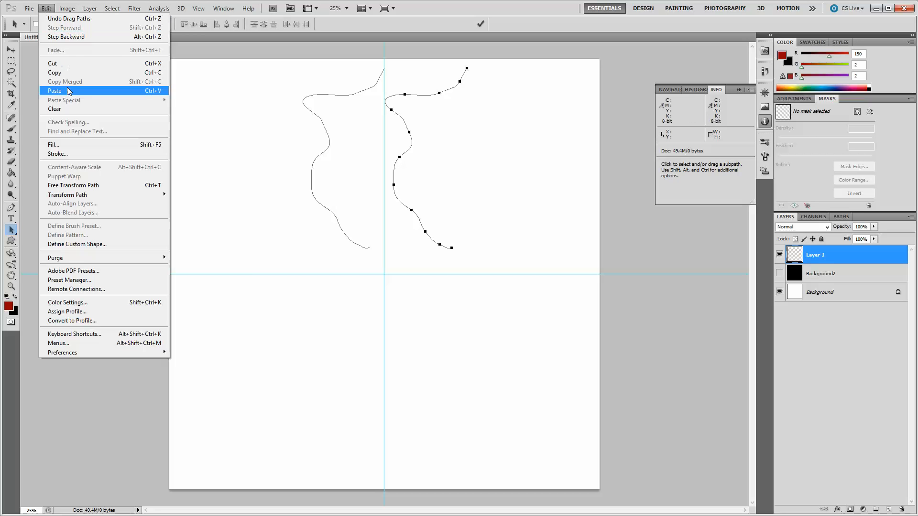
pyautogui.moveTo(139, 195)
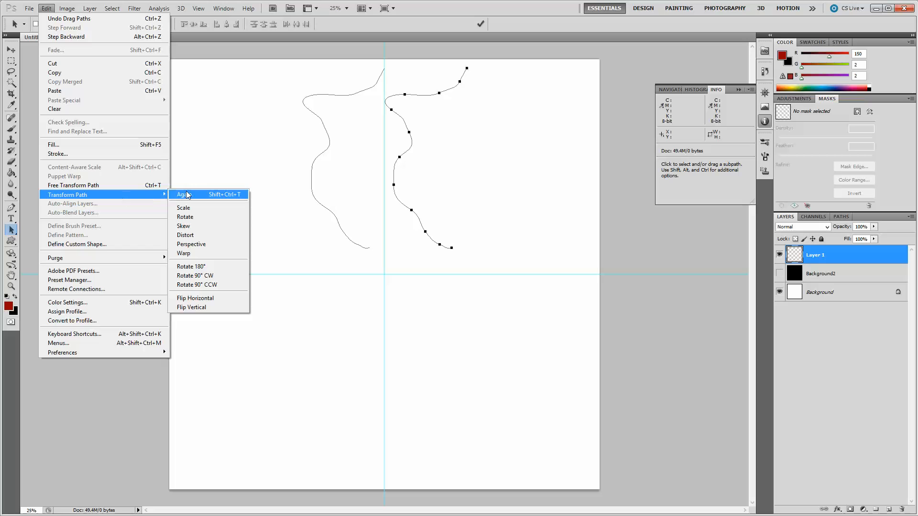
pyautogui.click(201, 297)
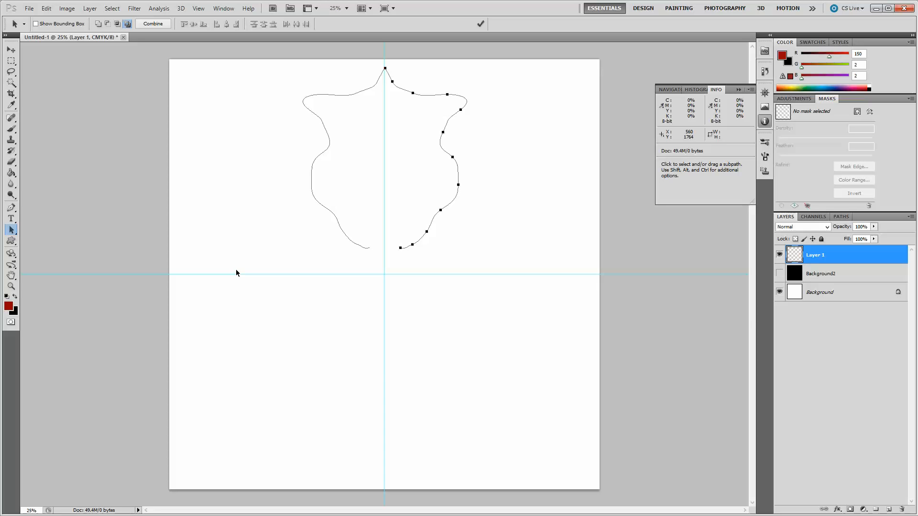
# Combine both path halves into one work path and show it in the Paths panel.
pyautogui.keyDown('shift'); pyautogui.click(326, 209); pyautogui.keyUp('shift')
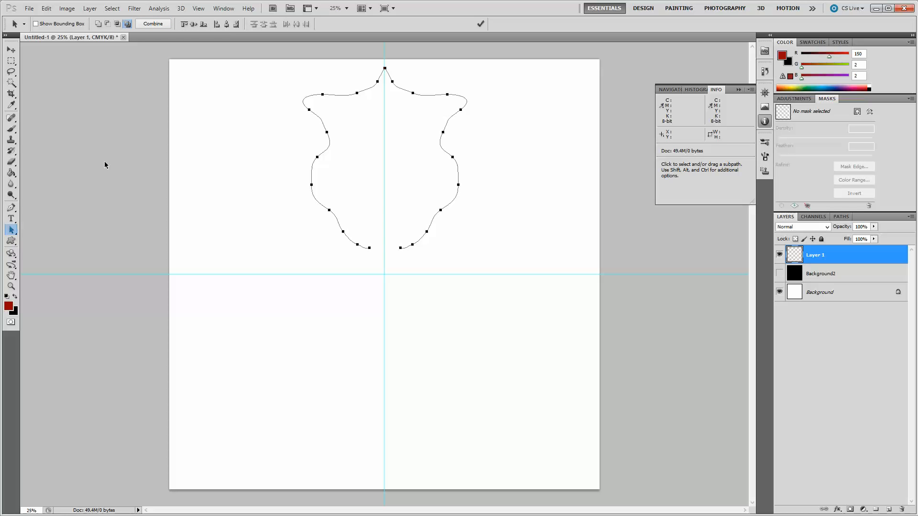
pyautogui.click(148, 24)
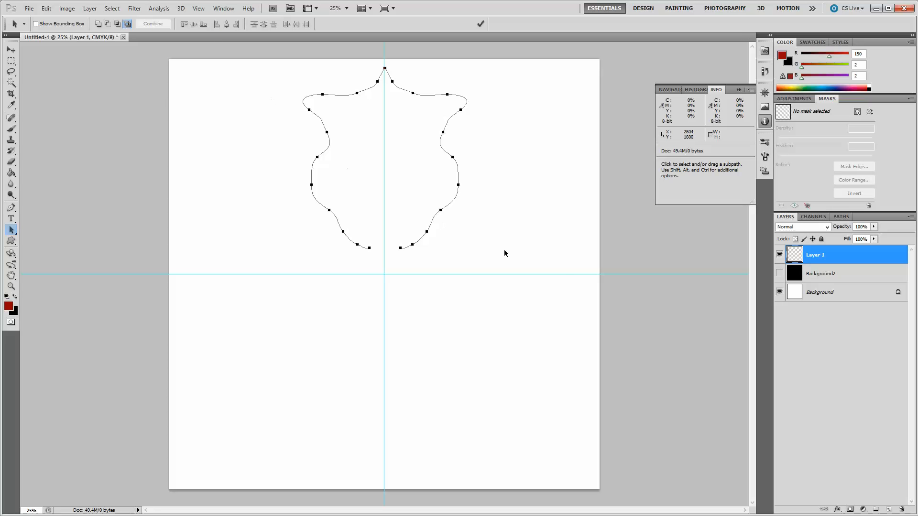
pyautogui.click(841, 217)
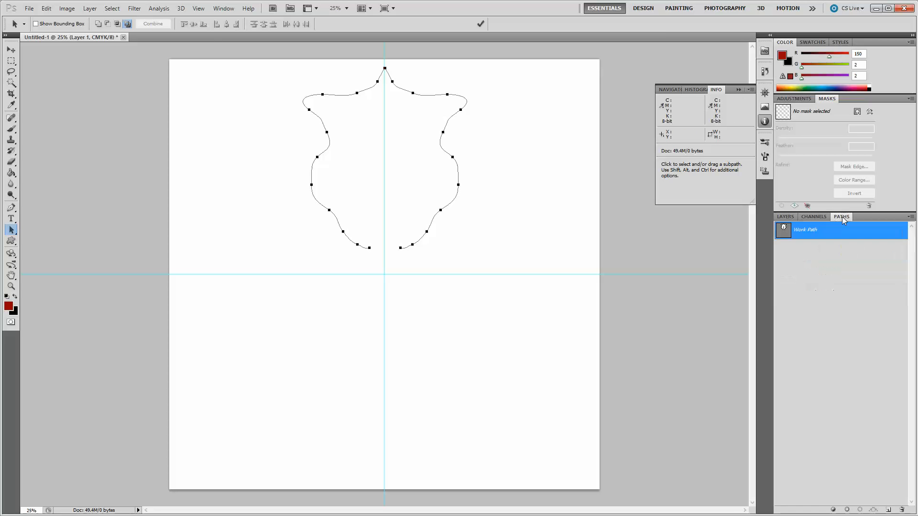
# Save the work path as Path 1.
pyautogui.doubleClick(804, 230)
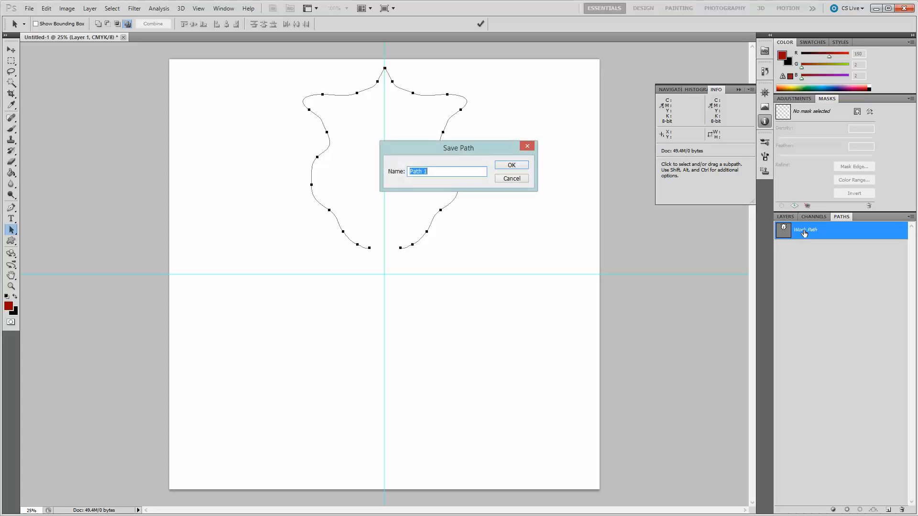
pyautogui.click(511, 165)
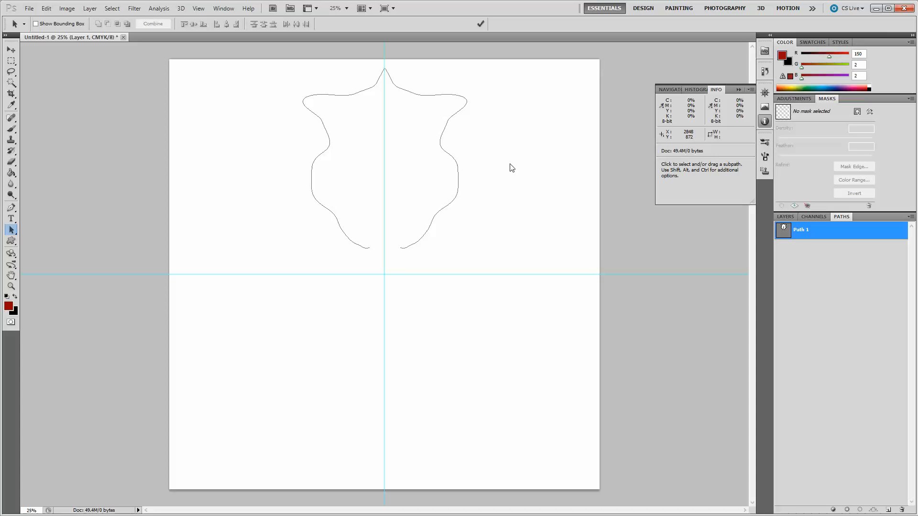
# Make the black Background2 layer visible behind Layer 1.
pyautogui.click(788, 216)
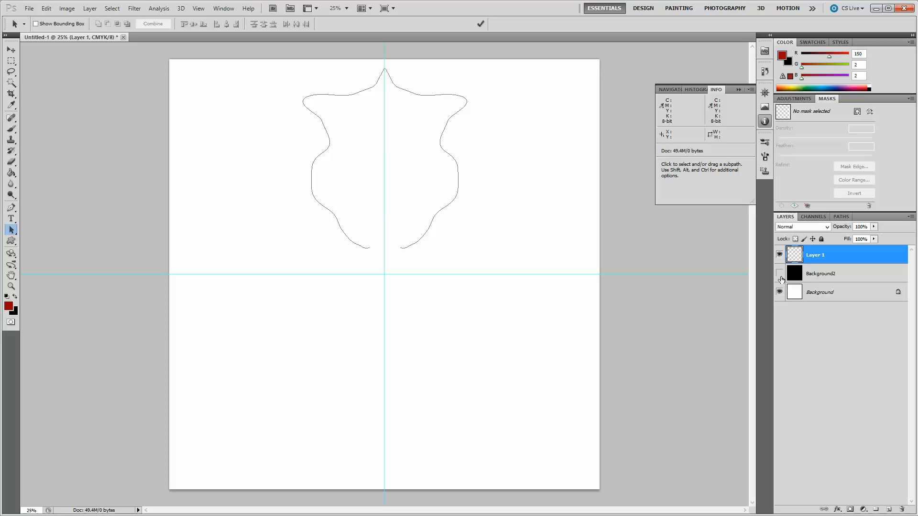
pyautogui.click(779, 273)
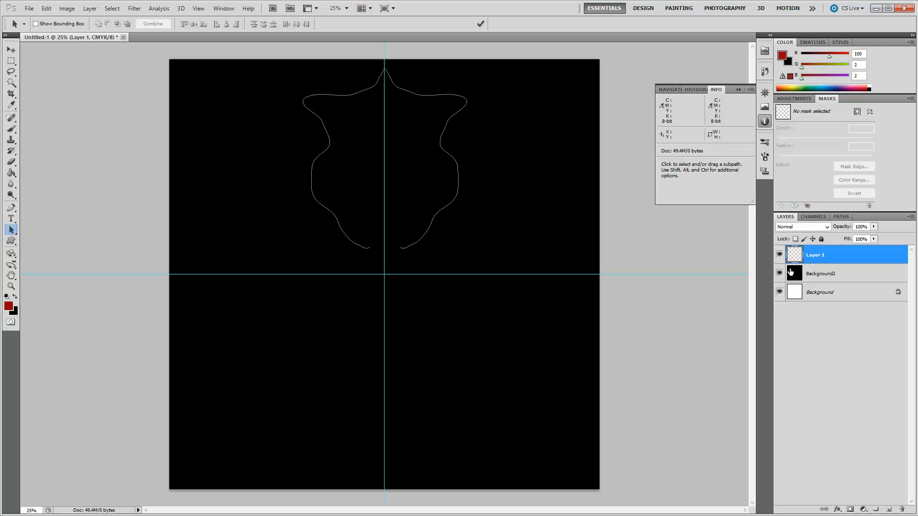
# Stroke Path 1 on Layer 1 with a 33 px Brush in the red foreground colour.
pyautogui.click(841, 216)
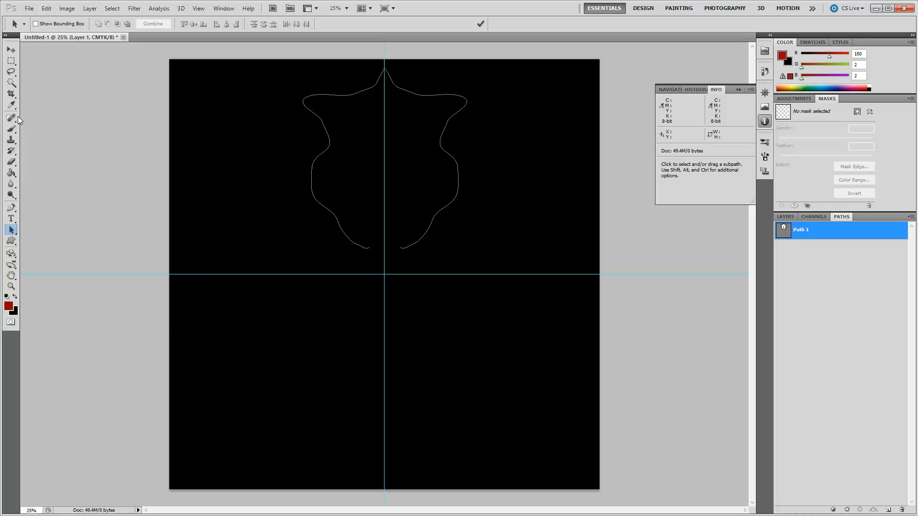
pyautogui.click(10, 131)
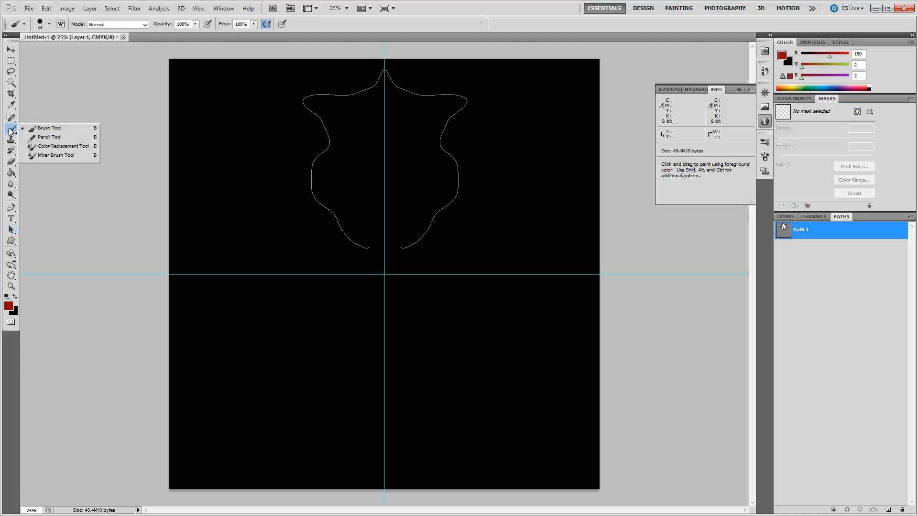
pyautogui.click(50, 24)
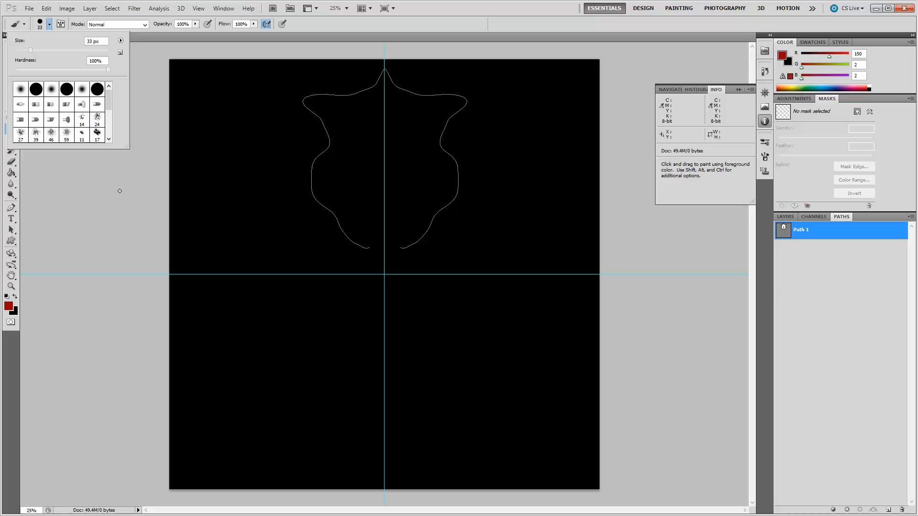
pyautogui.click(830, 232)
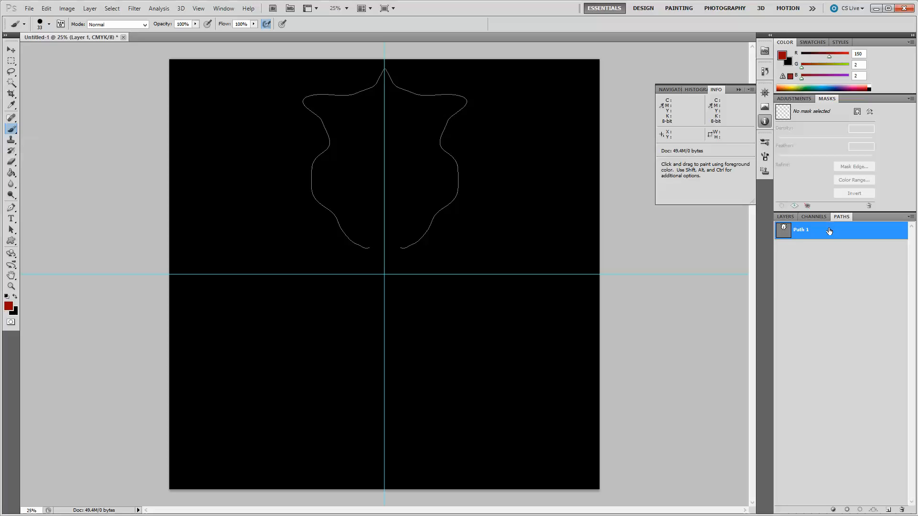
pyautogui.click(847, 510)
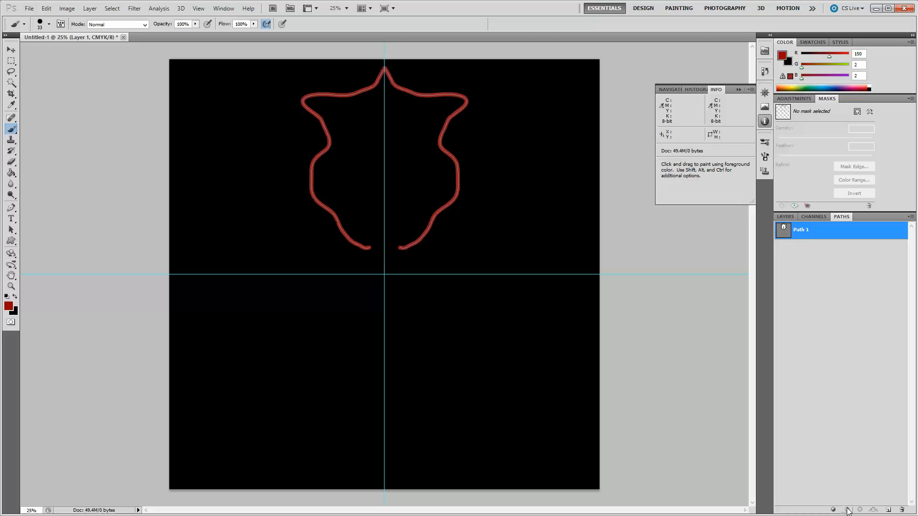
# Deselect Path 1 so the path outline is no longer active.
pyautogui.rightClick(830, 259)
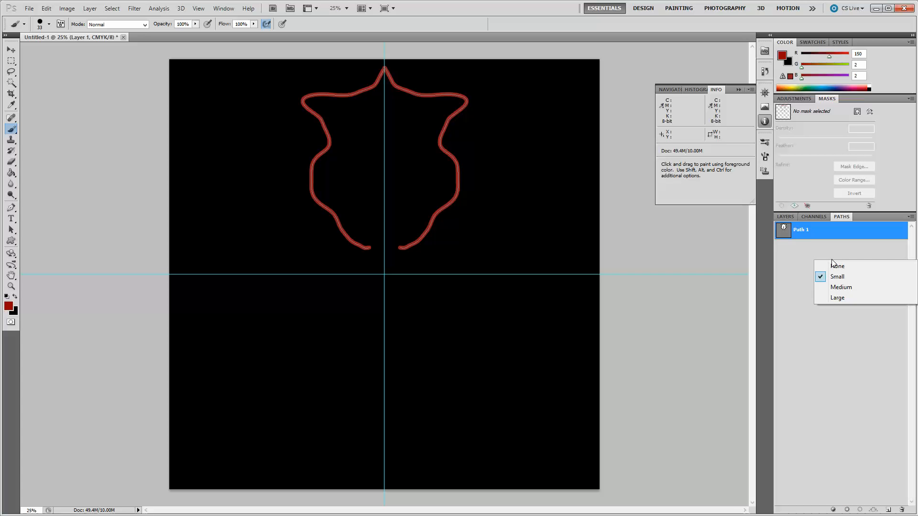
pyautogui.click(798, 259)
pyautogui.click(798, 259)
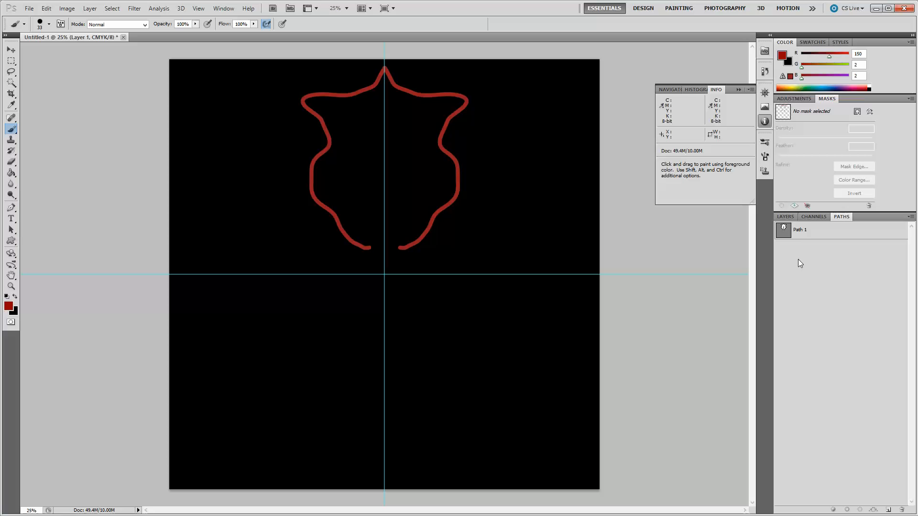
# Apply a default Bevel and Emboss layer style to Layer 1, leaving Outer Glow switched off.
pyautogui.click(788, 217)
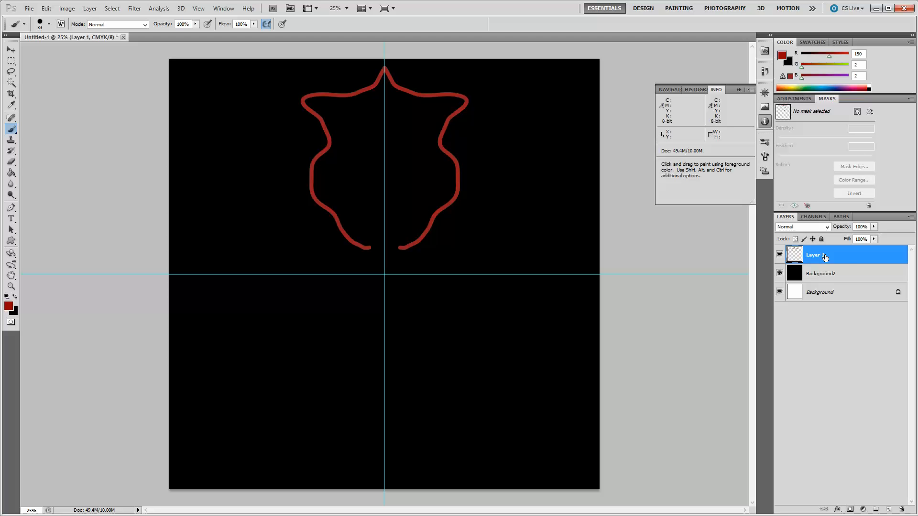
pyautogui.rightClick(825, 258)
pyautogui.click(833, 274)
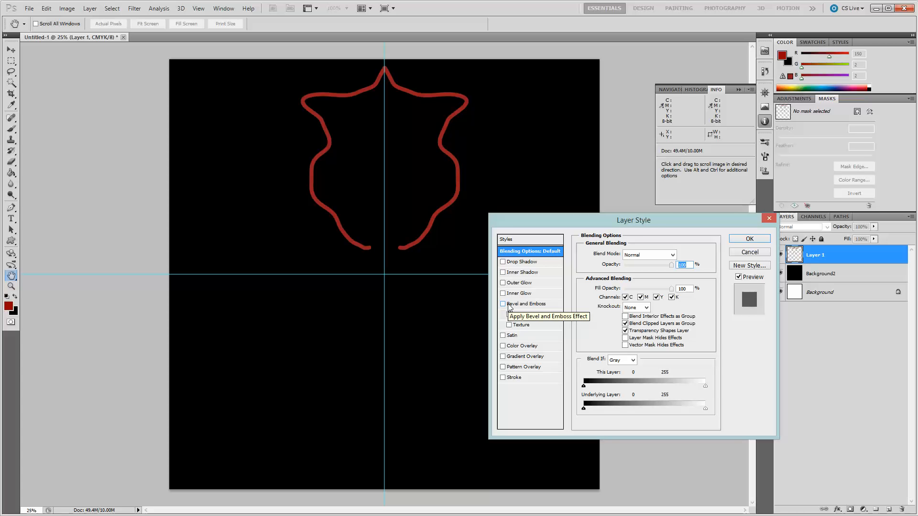
pyautogui.click(510, 306)
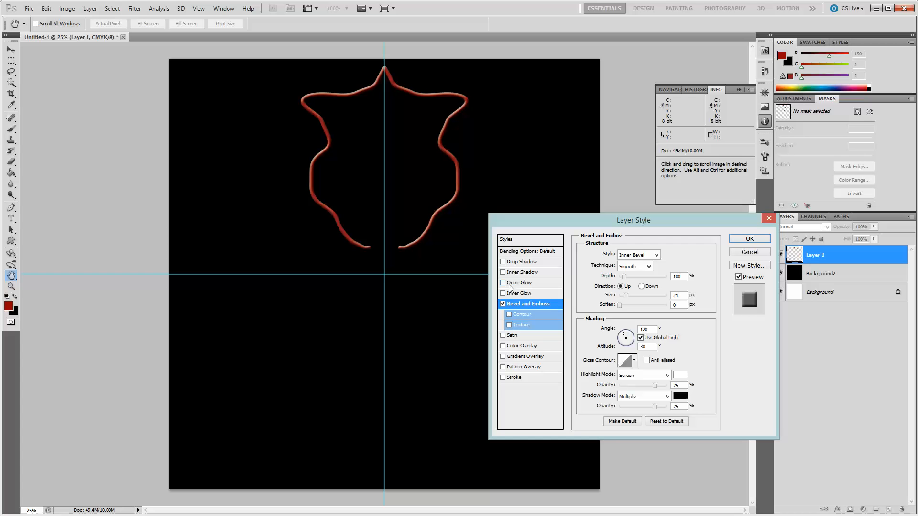
pyautogui.click(510, 283)
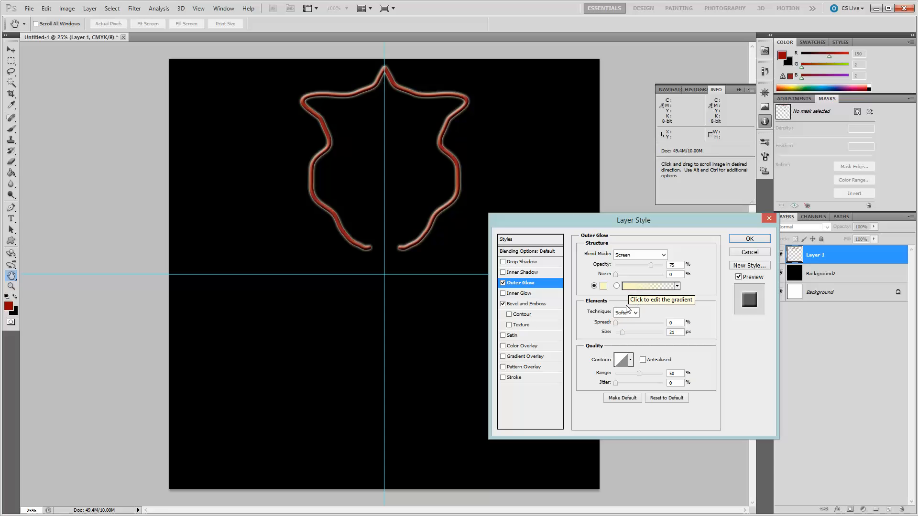
pyautogui.moveTo(623, 335)
pyautogui.mouseDown()
pyautogui.moveTo(643, 340)
pyautogui.moveTo(628, 344)
pyautogui.mouseUp()
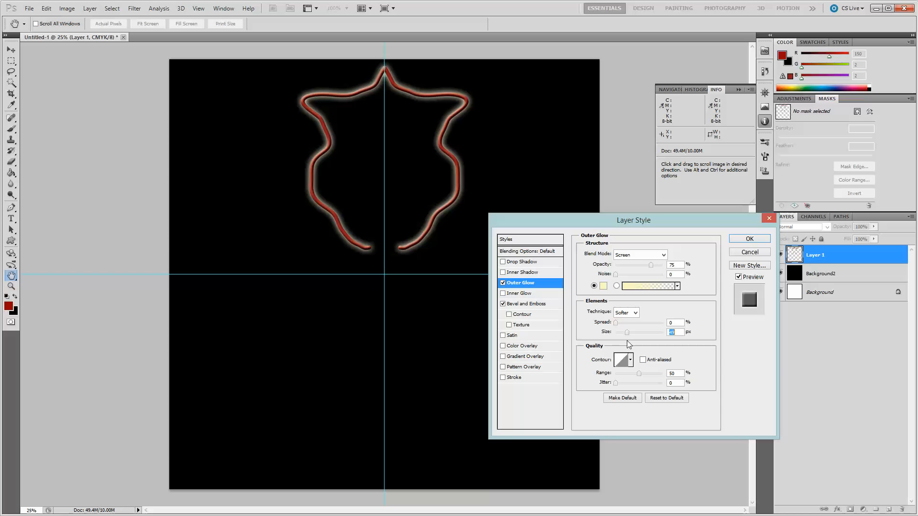
pyautogui.moveTo(628, 345); pyautogui.dragTo(626, 341)
pyautogui.click(503, 283)
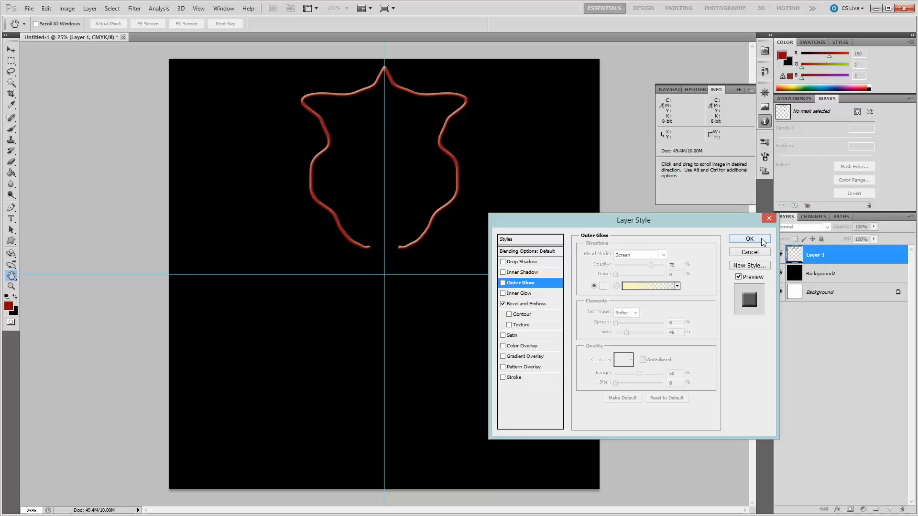
pyautogui.click(749, 238)
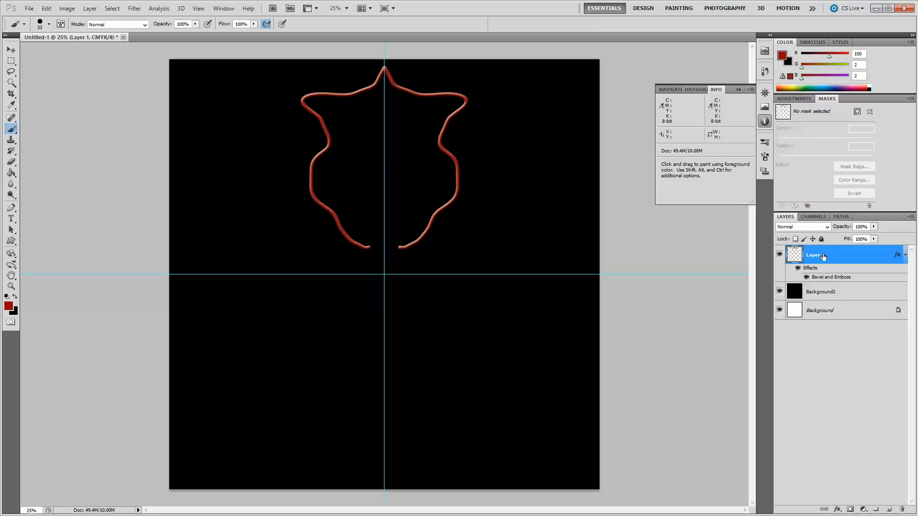
# Transform a copy of Layer 1, rotating it 15° around the intersection of the guides.
pyautogui.hotkey('ctrl', 't')
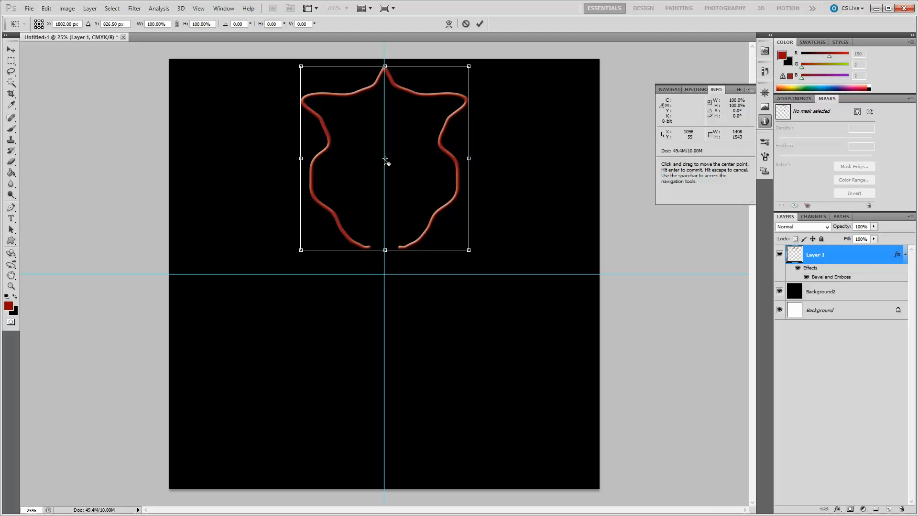
pyautogui.moveTo(387, 168); pyautogui.dragTo(387, 277)
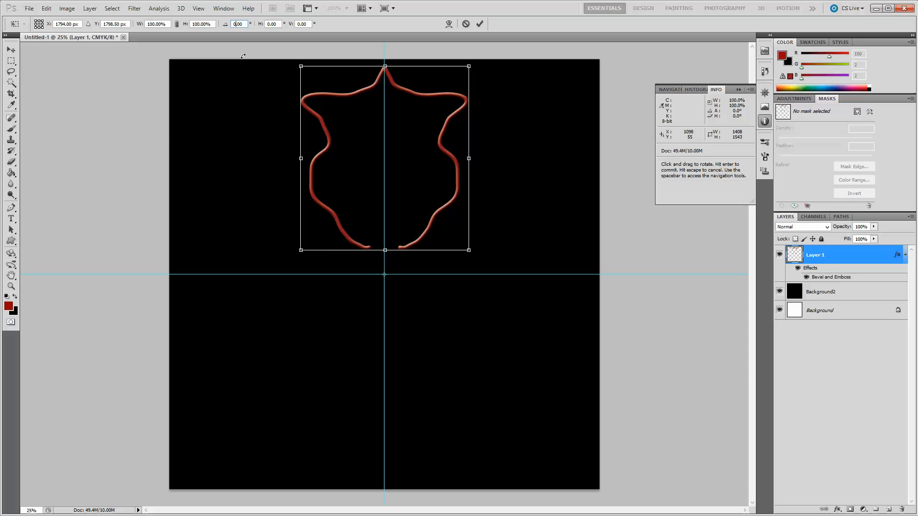
pyautogui.write('1')
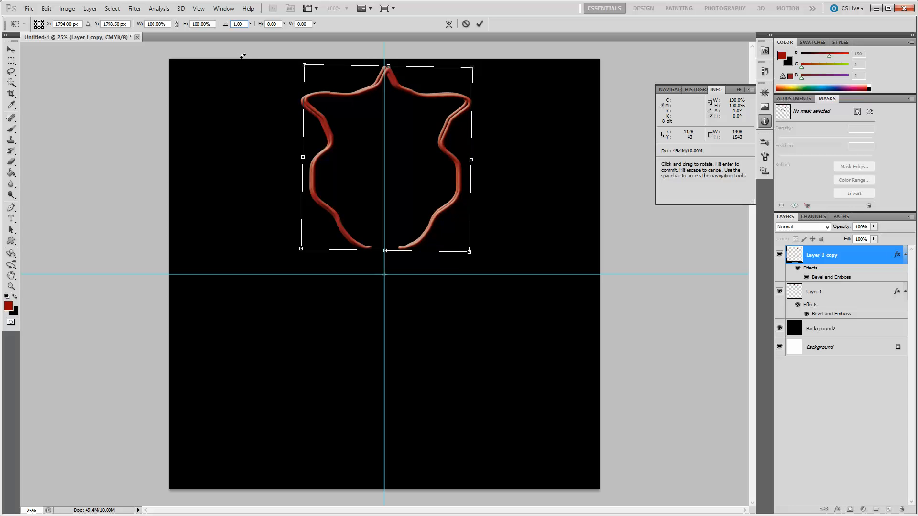
pyautogui.write('5')
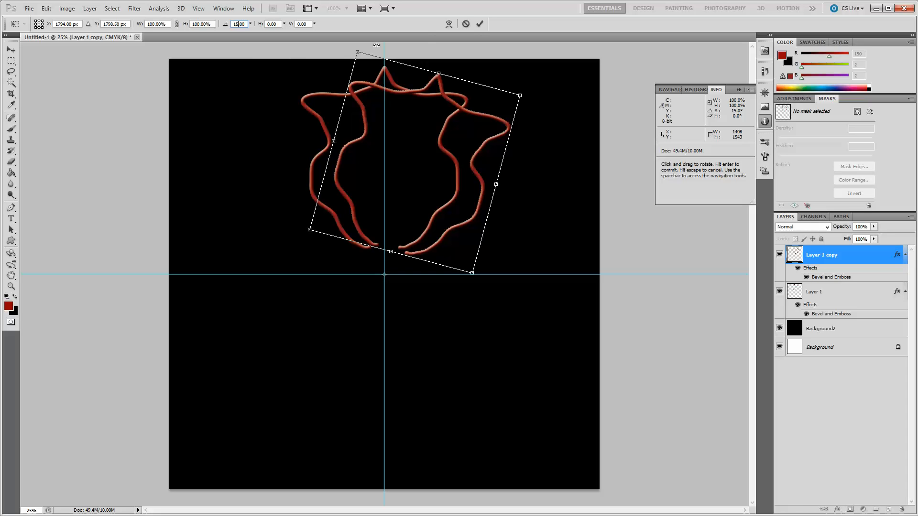
pyautogui.click(480, 24)
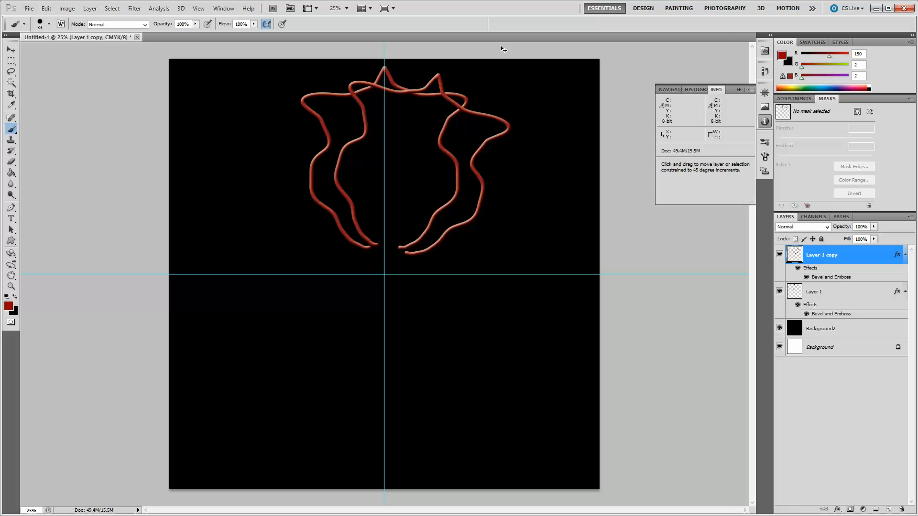
# Repeat the copy-and-rotate transform 21 more times to complete a full circular rosette.
pyautogui.hotkey('ctrl', 'alt', 'shift', 't')
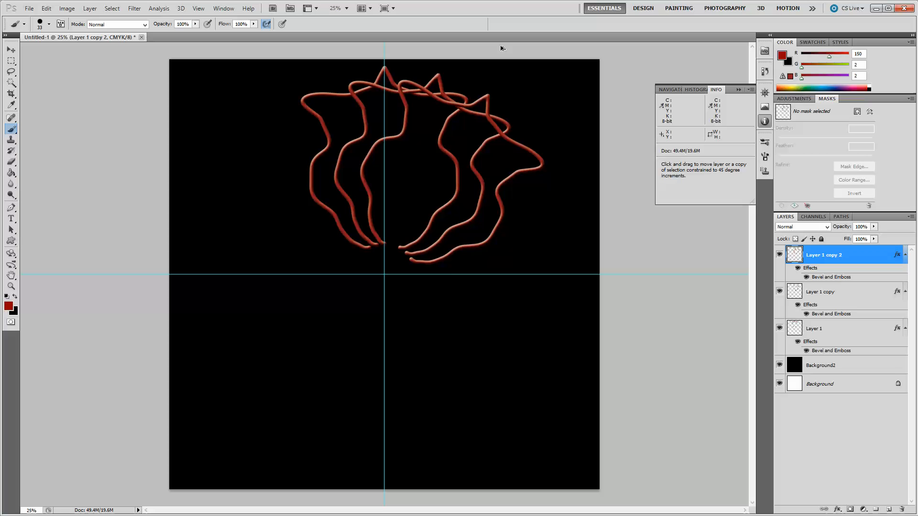
pyautogui.hotkey('ctrl', 'alt', 'shift', 't')
pyautogui.hotkey('ctrl', 'alt', 'shift', 't')
pyautogui.hotkey('ctrl', 'alt', 'shift', 't')
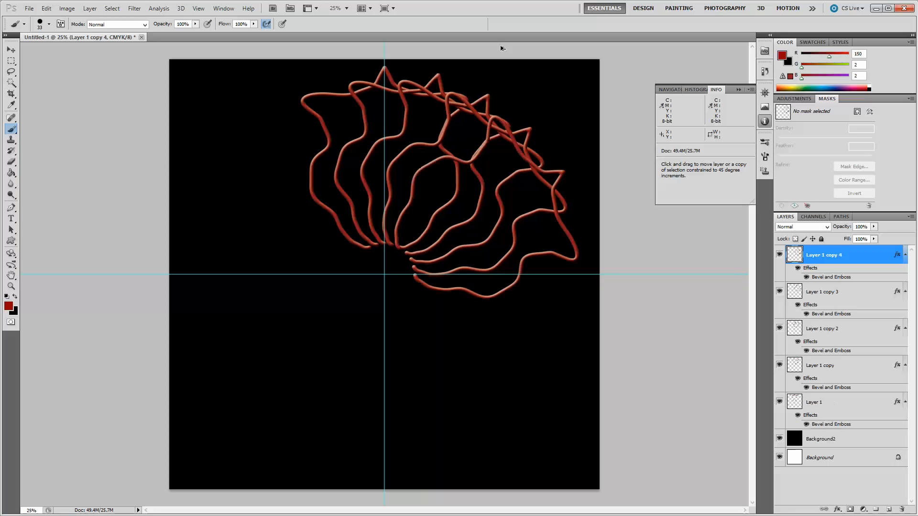
pyautogui.hotkey('ctrl', 'alt', 'shift', 't')
pyautogui.hotkey('ctrl', 'alt', 'shift', 't')
pyautogui.hotkey('ctrl', 'alt', 'shift', 't')
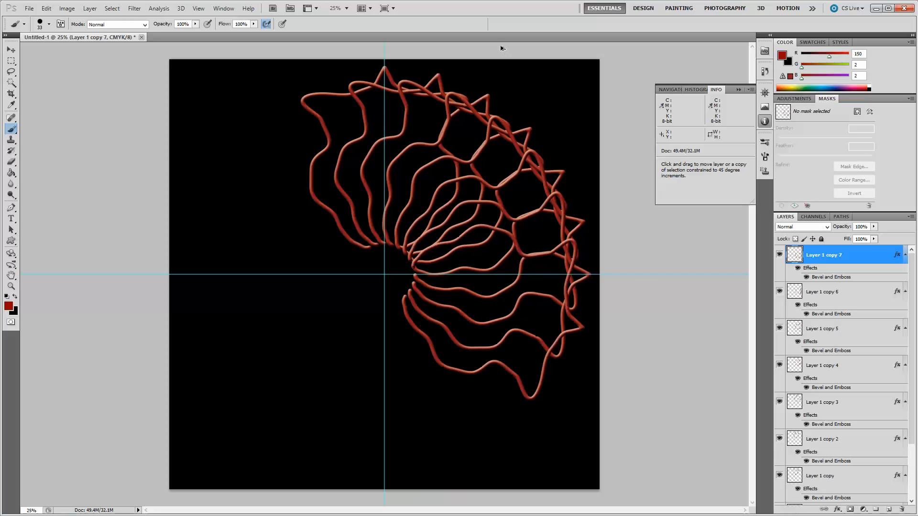
pyautogui.hotkey('ctrl', 'alt', 'shift', 't')
pyautogui.hotkey('ctrl', 'alt', 'shift', 't')
pyautogui.hotkey('ctrl', 'alt', 'shift', 't')
pyautogui.hotkey('ctrl', 'alt', 'shift', 't')
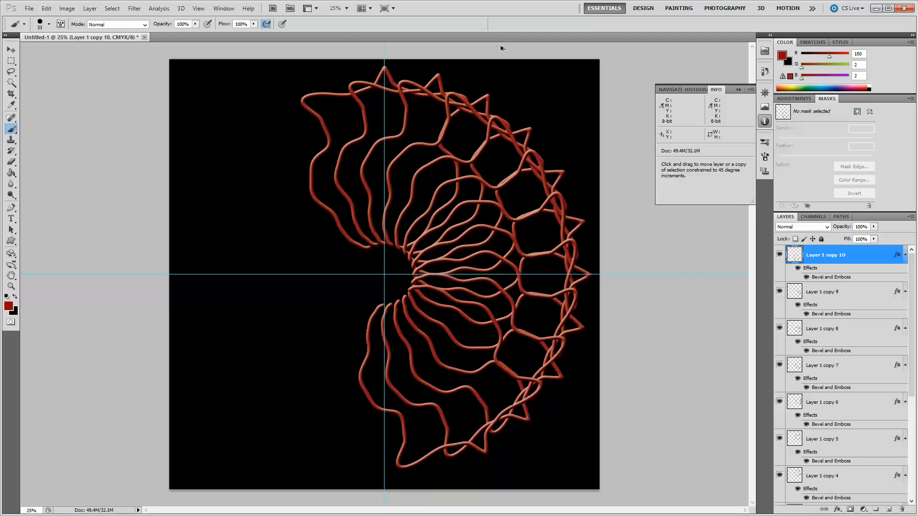
pyautogui.hotkey('ctrl', 'alt', 'shift', 't')
pyautogui.hotkey('ctrl', 'alt', 'shift', 't')
pyautogui.hotkey('ctrl', 'alt', 'shift', 't')
pyautogui.hotkey('ctrl', 'alt', 'shift', 't')
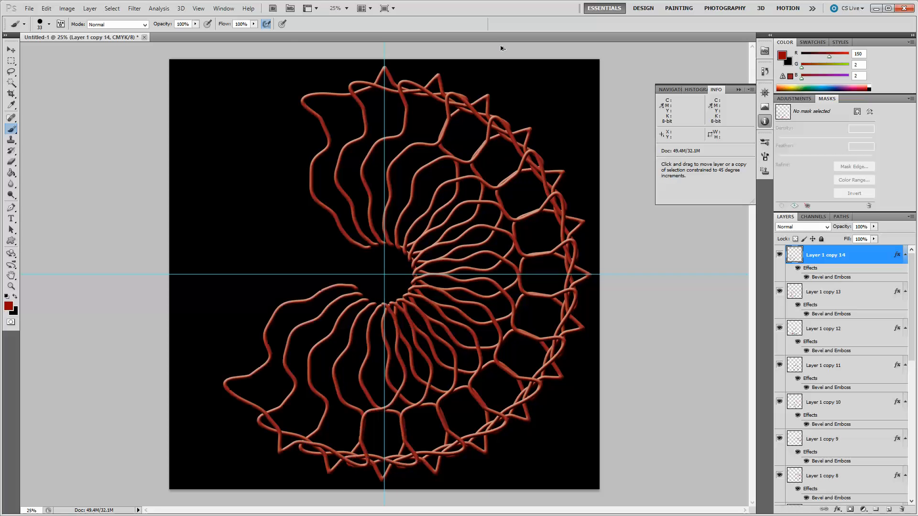
pyautogui.hotkey('ctrl', 'alt', 'shift', 't')
pyautogui.hotkey('ctrl', 'alt', 'shift', 't')
pyautogui.hotkey('ctrl', 'alt', 'shift', 't')
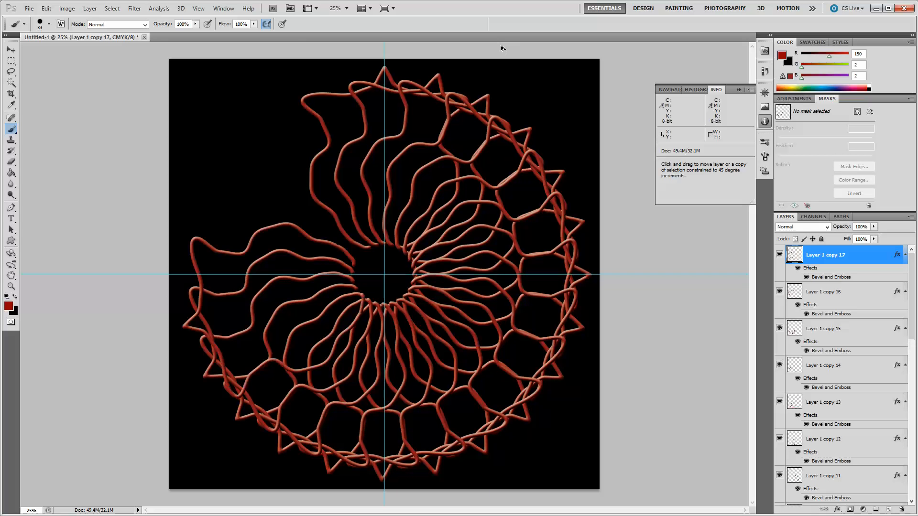
pyautogui.hotkey('ctrl', 'alt', 'shift', 't')
pyautogui.hotkey('ctrl', 'alt', 'shift', 't')
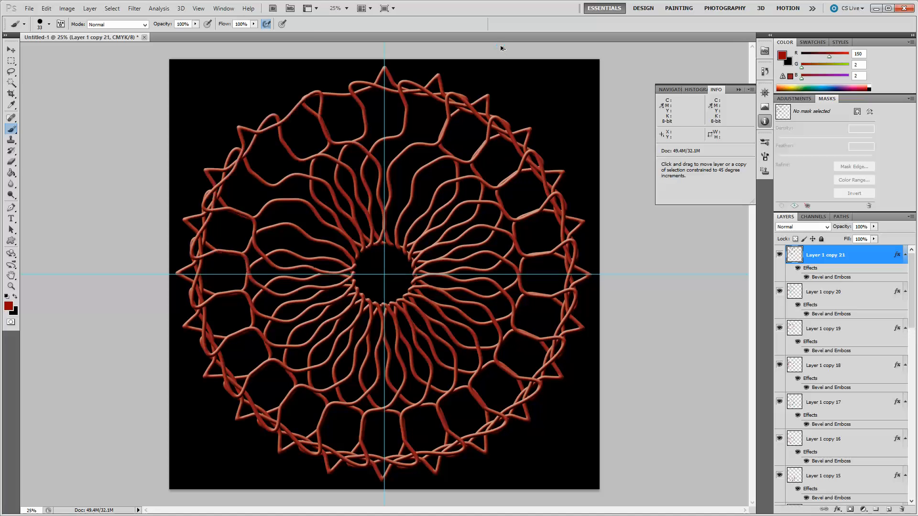
pyautogui.hotkey('ctrl', 'alt', 'shift', 't')
pyautogui.hotkey('ctrl', 'alt', 'shift', 't')
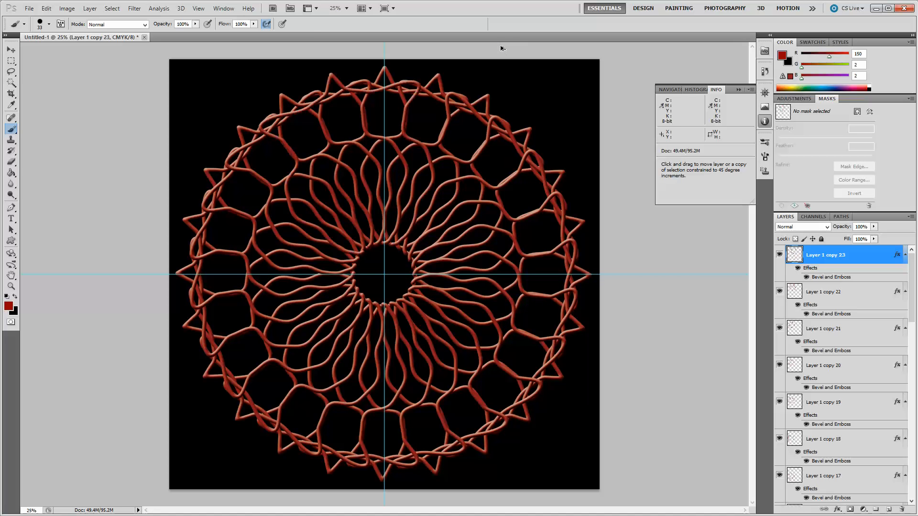
pyautogui.hotkey('ctrl', 'alt', 'shift', 't')
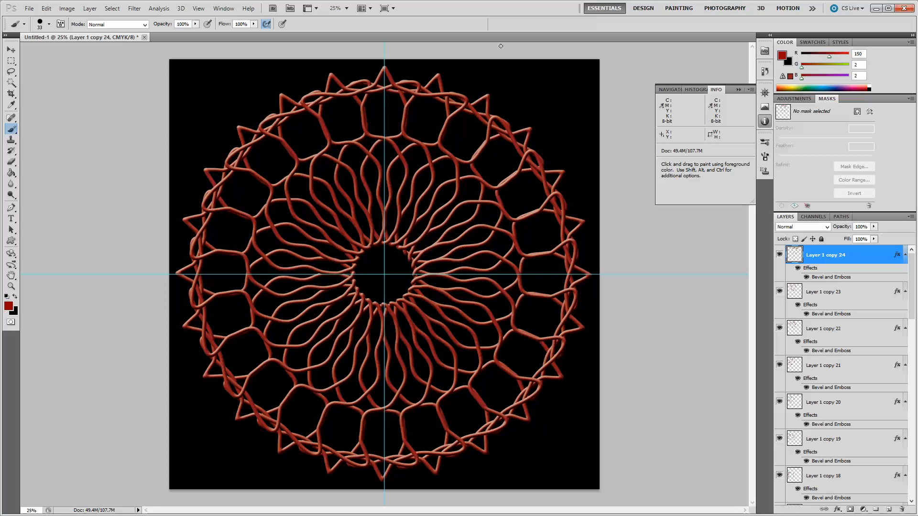
# Hide the original Layer 1.
pyautogui.moveTo(911, 272); pyautogui.dragTo(912, 468)
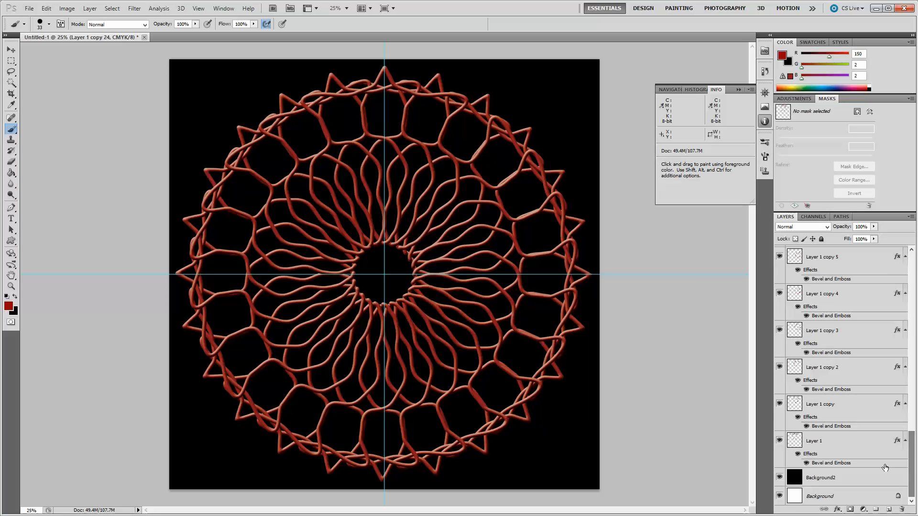
pyautogui.click(779, 441)
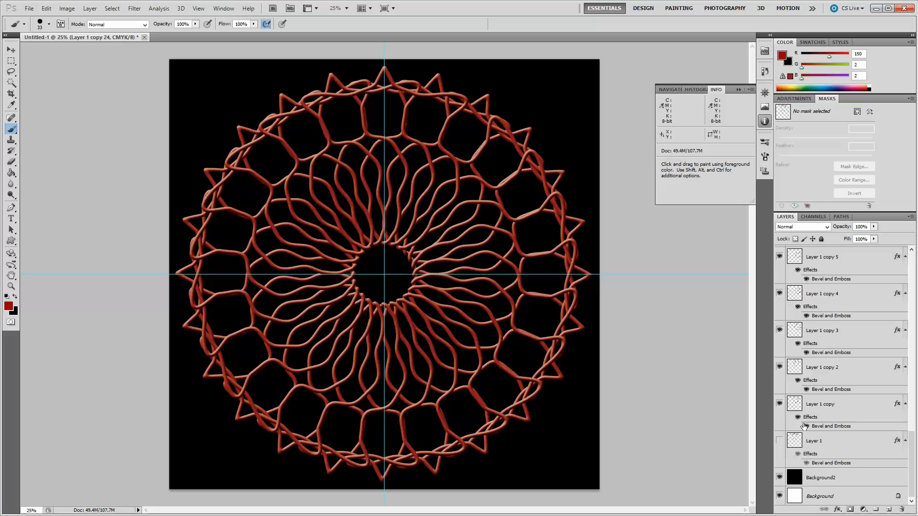
# Merge all the rotated copies of Layer 1 into a single layer.
pyautogui.keyDown('shift'); pyautogui.click(823, 405); pyautogui.keyUp('shift')
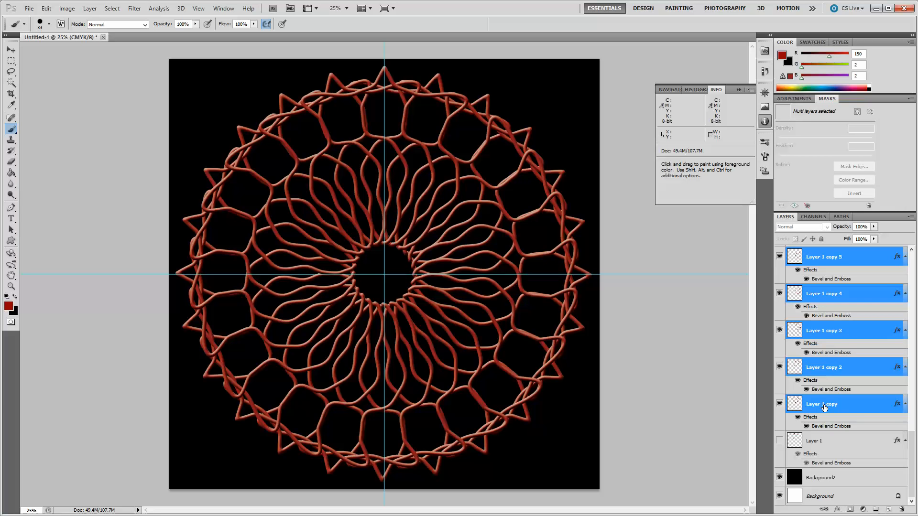
pyautogui.rightClick(824, 407)
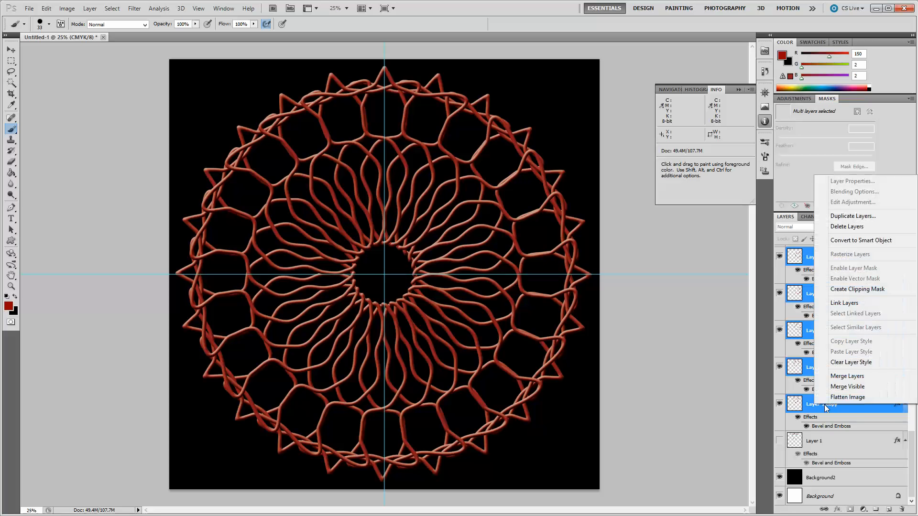
pyautogui.click(837, 376)
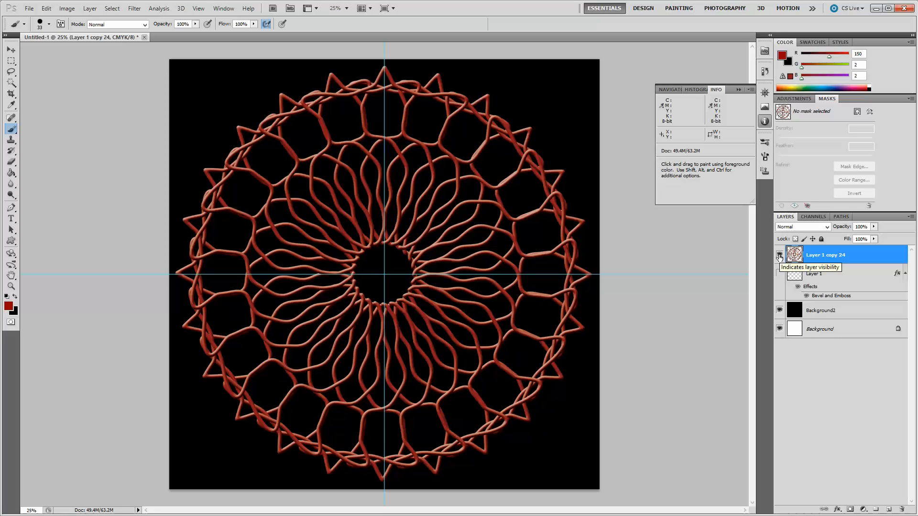
# Hide the merged rosette layer and show and select the original Layer 1.
pyautogui.click(779, 257)
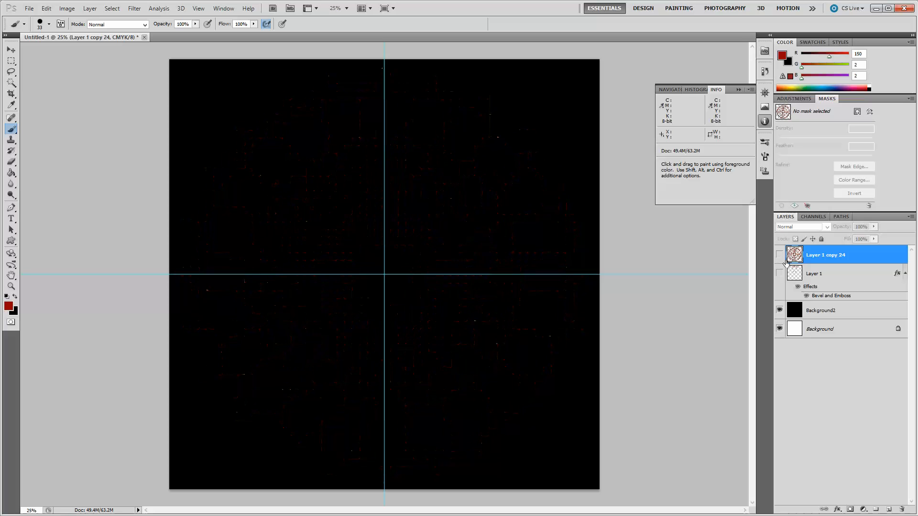
pyautogui.click(779, 274)
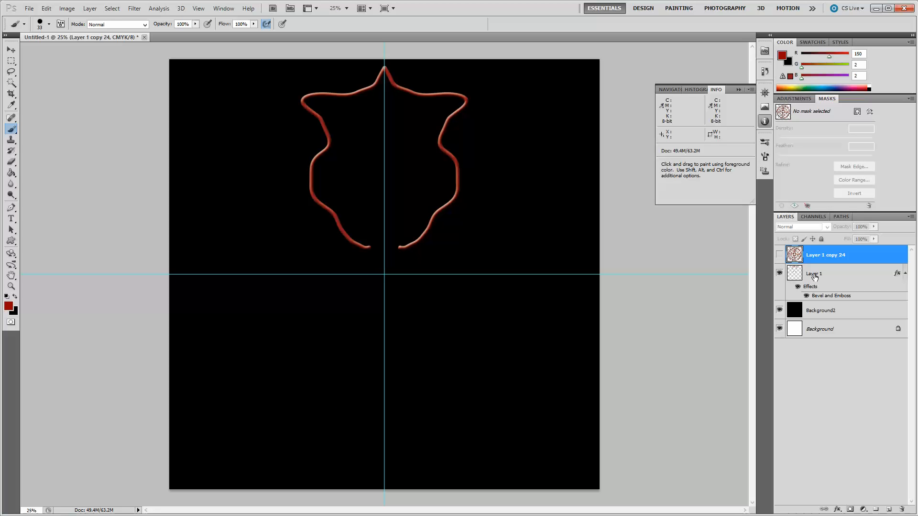
pyautogui.click(815, 276)
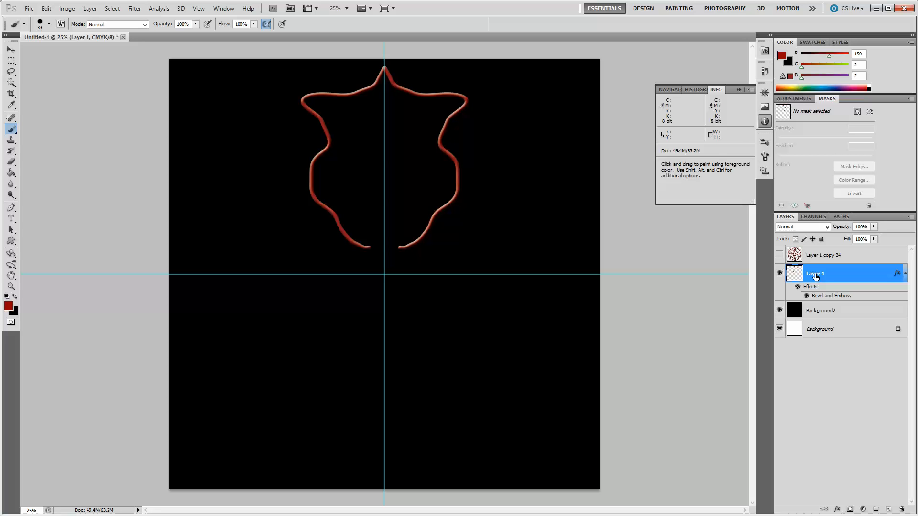
# Transform a copy of Layer 1, rotating it 7.5° around the intersection of the guides.
pyautogui.hotkey('ctrl', 't')
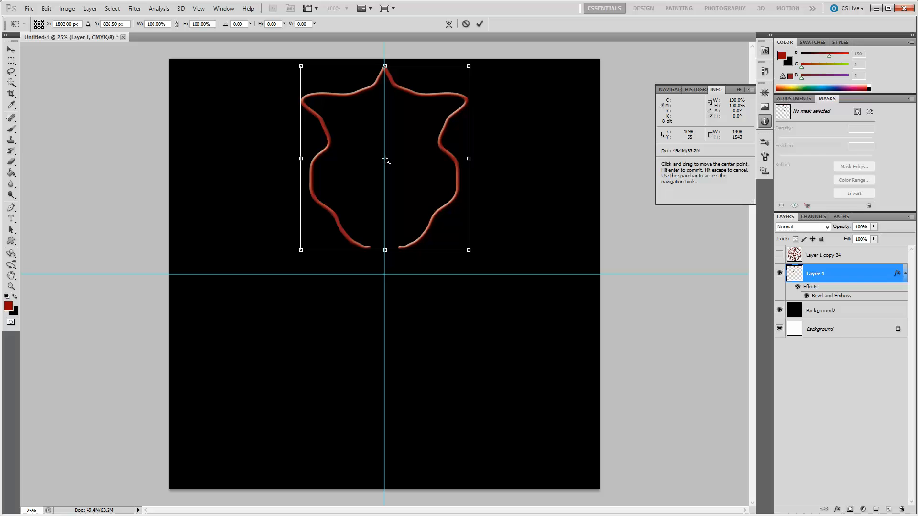
pyautogui.moveTo(385, 159); pyautogui.dragTo(387, 277)
pyautogui.click(239, 24)
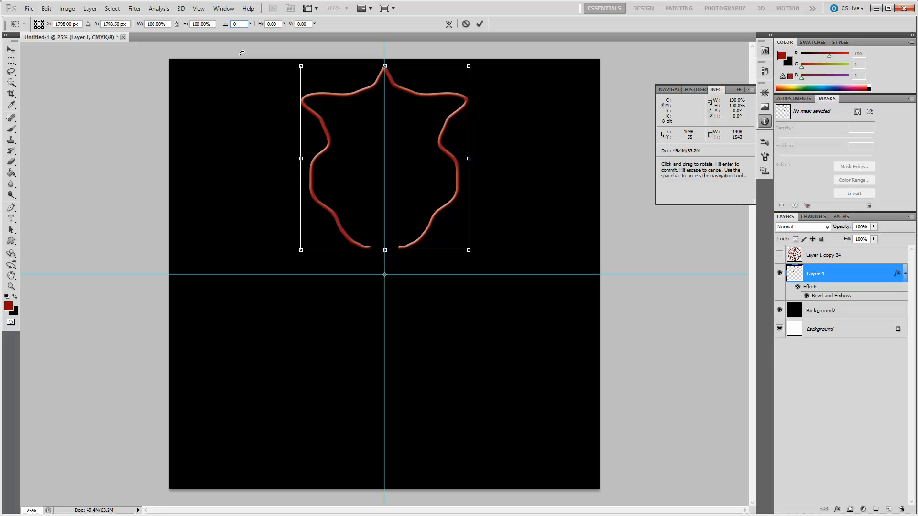
pyautogui.write('70')
pyautogui.press('Return')
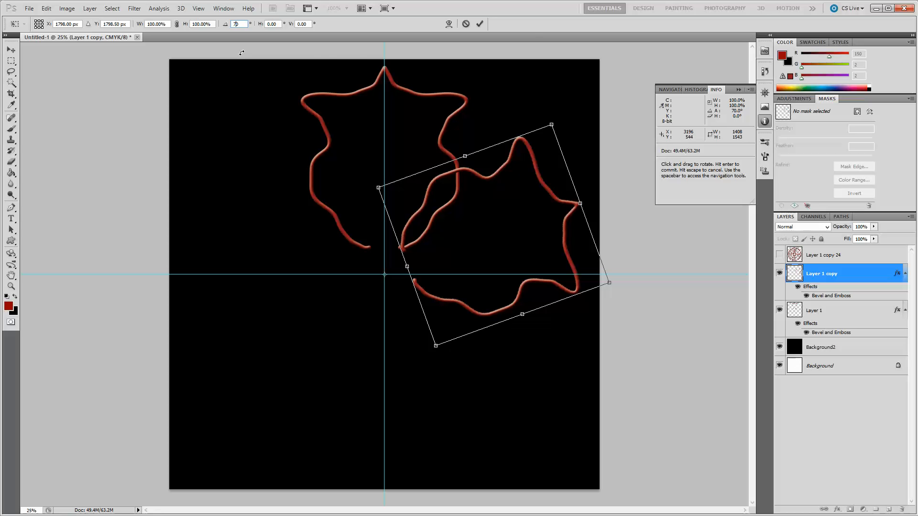
pyautogui.write('7.5')
pyautogui.press('Return')
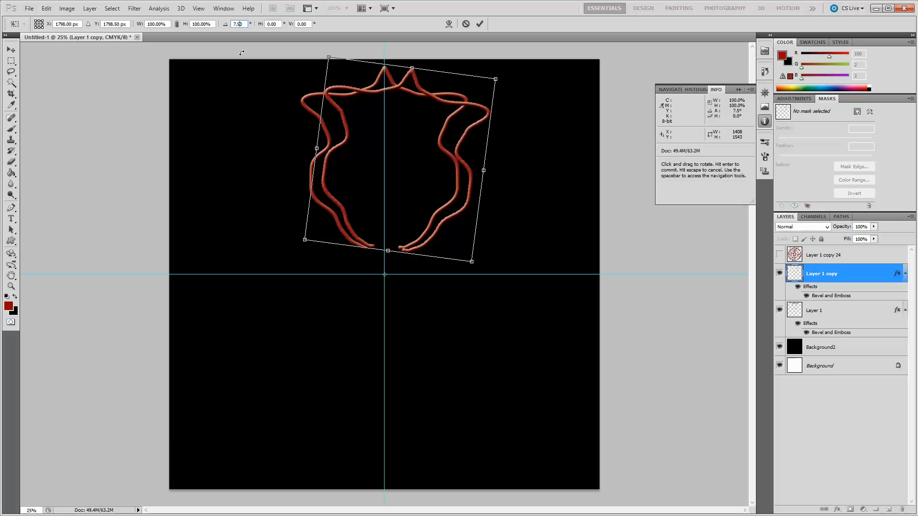
pyautogui.click(480, 24)
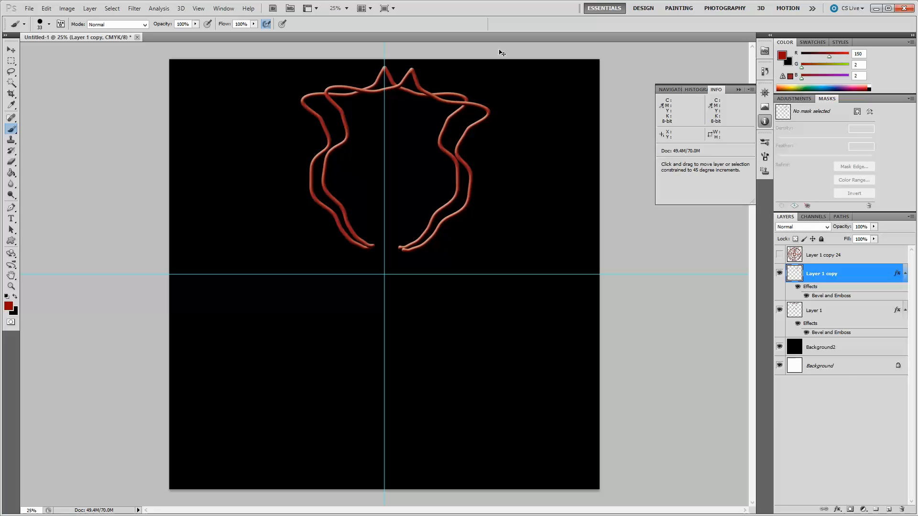
# Repeat the copy-and-rotate transform 25 more times to build a denser full rosette.
pyautogui.hotkey('ctrl', 'alt', 'shift', 't')
pyautogui.hotkey('ctrl', 'alt', 'shift', 't')
pyautogui.hotkey('ctrl', 'alt', 'shift', 't')
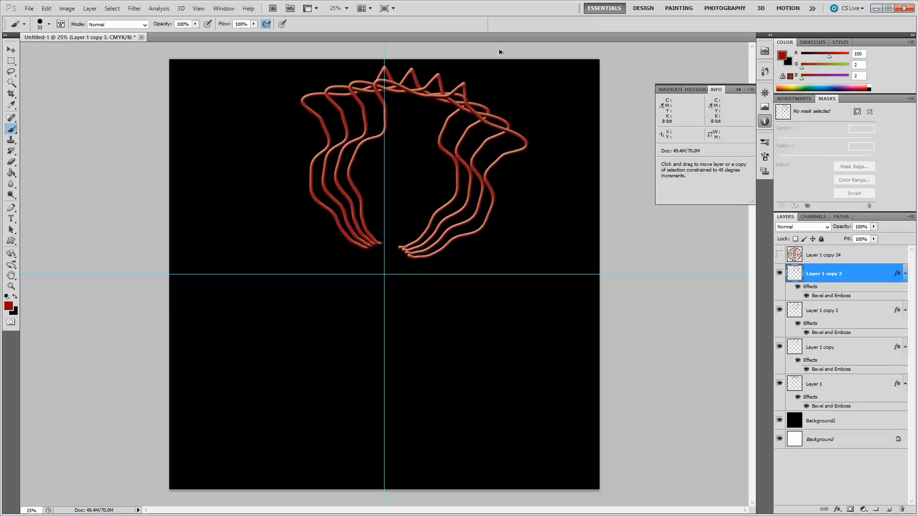
pyautogui.hotkey('ctrl', 'alt', 'shift', 't')
pyautogui.hotkey('ctrl', 'alt', 'shift', 't')
pyautogui.hotkey('ctrl', 'alt', 'shift', 't')
pyautogui.hotkey('ctrl', 'alt', 'shift', 't')
pyautogui.hotkey('ctrl', 'alt', 'shift', 't')
pyautogui.hotkey('ctrl', 'alt', 'shift', 't')
pyautogui.hotkey('ctrl', 'alt', 'shift', 't')
pyautogui.hotkey('ctrl', 'alt', 'shift', 't')
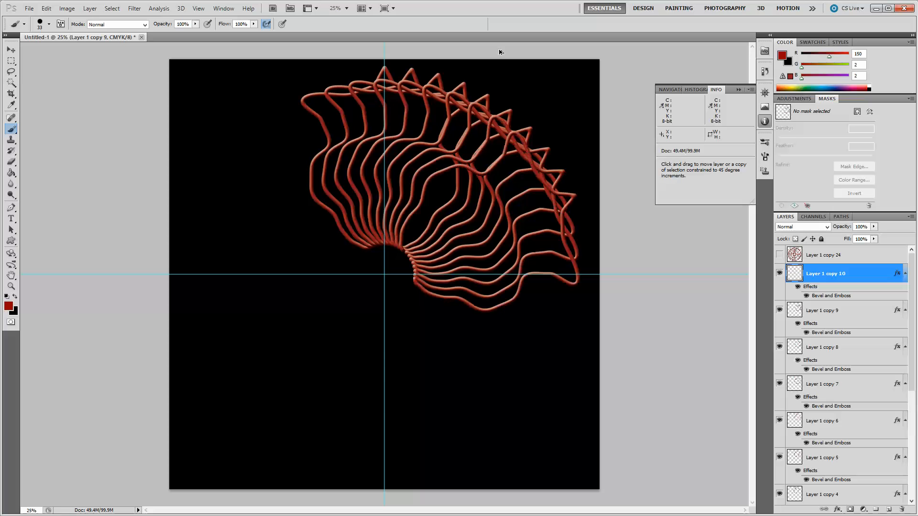
pyautogui.hotkey('ctrl', 'alt', 'shift', 't')
pyautogui.hotkey('ctrl', 'alt', 'shift', 't')
pyautogui.hotkey('ctrl', 'alt', 'shift', 't')
pyautogui.hotkey('ctrl', 'alt', 'shift', 't')
pyautogui.hotkey('ctrl', 'alt', 'shift', 't')
pyautogui.hotkey('ctrl', 'alt', 'shift', 't')
pyautogui.hotkey('ctrl', 'alt', 'shift', 't')
pyautogui.hotkey('ctrl', 'alt', 'shift', 't')
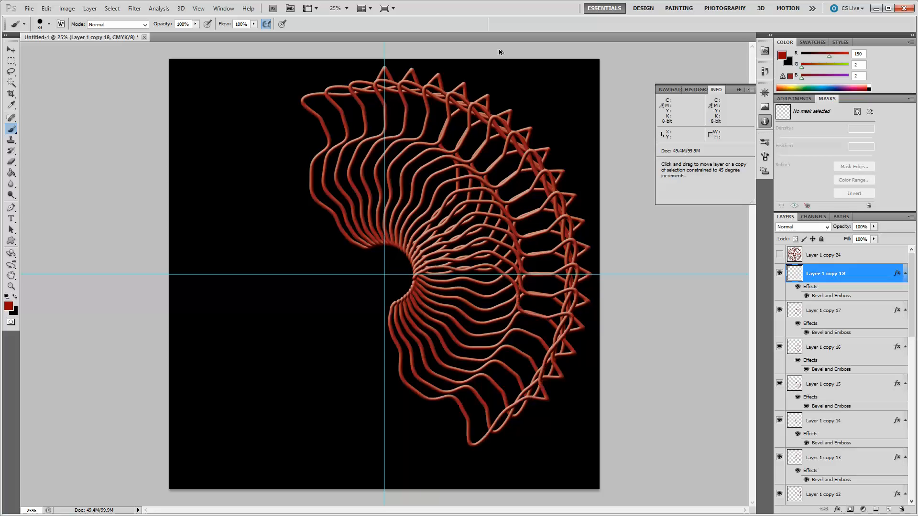
pyautogui.hotkey('ctrl', 'alt', 'shift', 't')
pyautogui.hotkey('ctrl', 'alt', 'shift', 't')
pyautogui.hotkey('ctrl', 'alt', 'shift', 't')
pyautogui.hotkey('ctrl', 'alt', 'shift', 't')
pyautogui.hotkey('ctrl', 'alt', 'shift', 't')
pyautogui.hotkey('ctrl', 'alt', 'shift', 't')
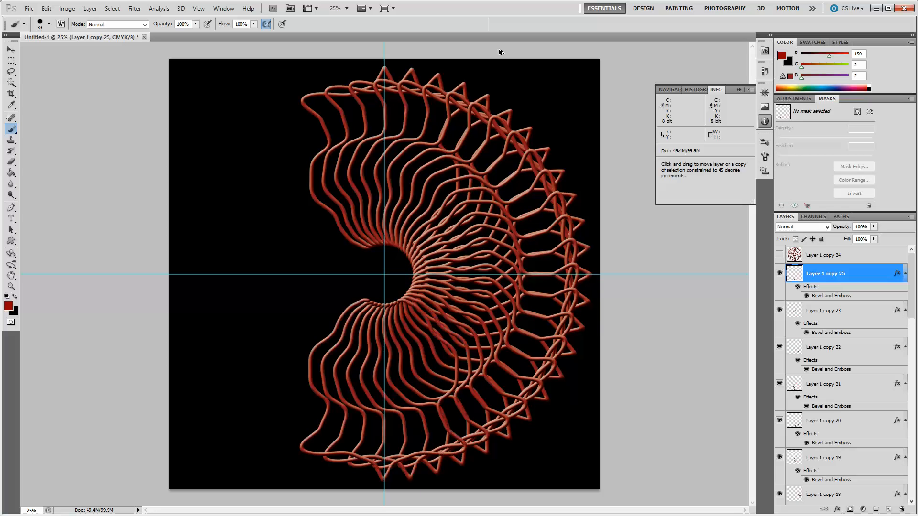
pyautogui.hotkey('ctrl', 'alt', 'shift', 't')
pyautogui.hotkey('ctrl', 'alt', 'shift', 't')
pyautogui.hotkey('ctrl', 'alt', 'shift', 't')
pyautogui.hotkey('ctrl', 'alt', 'shift', 't')
pyautogui.hotkey('ctrl', 'alt', 'shift', 't')
pyautogui.hotkey('ctrl', 'alt', 'shift', 't')
pyautogui.hotkey('ctrl', 'alt', 'shift', 't')
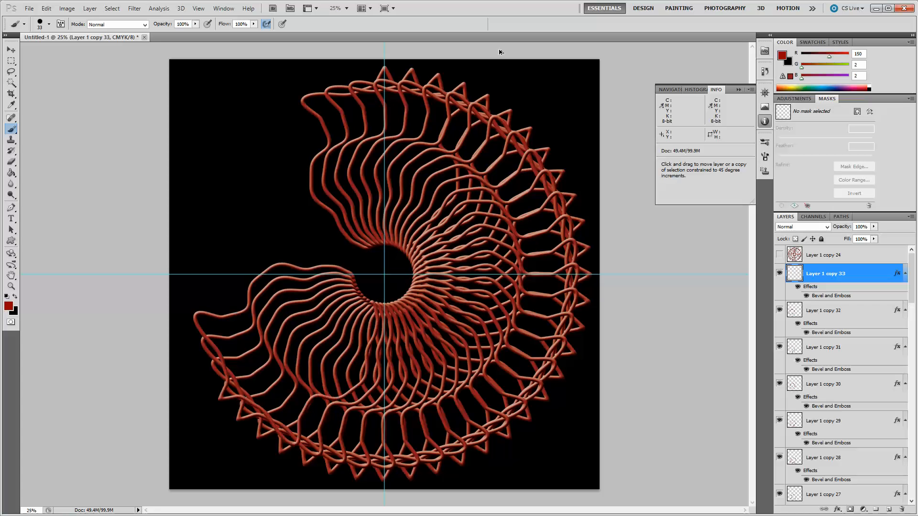
pyautogui.hotkey('ctrl', 'alt', 'shift', 't')
pyautogui.hotkey('ctrl', 'alt', 'shift', 't')
pyautogui.hotkey('ctrl', 'alt', 'shift', 't')
pyautogui.hotkey('ctrl', 'alt', 'shift', 't')
pyautogui.hotkey('ctrl', 'alt', 'shift', 't')
pyautogui.hotkey('ctrl', 'alt', 'shift', 't')
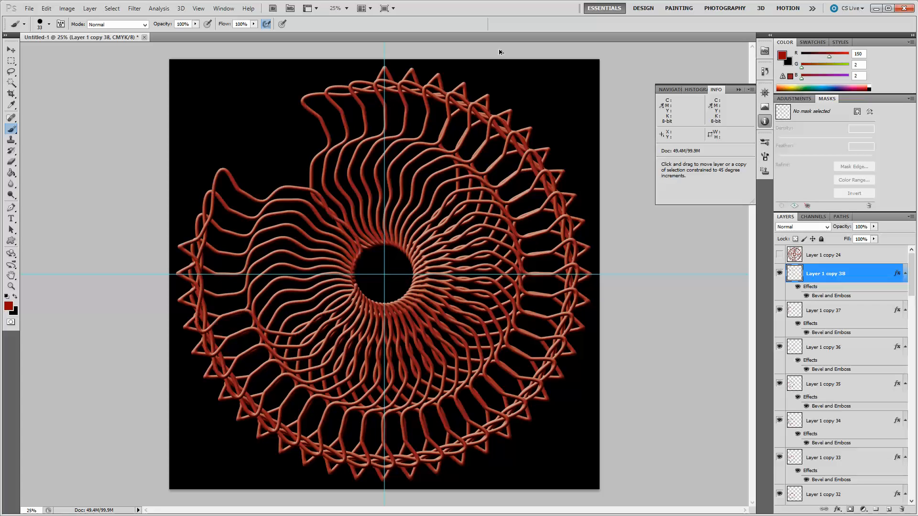
pyautogui.hotkey('ctrl', 'alt', 'shift', 't')
pyautogui.hotkey('ctrl', 'alt', 'shift', 't')
pyautogui.hotkey('ctrl', 'alt', 'shift', 't')
pyautogui.hotkey('ctrl', 'alt', 'shift', 't')
pyautogui.hotkey('ctrl', 'alt', 'shift', 't')
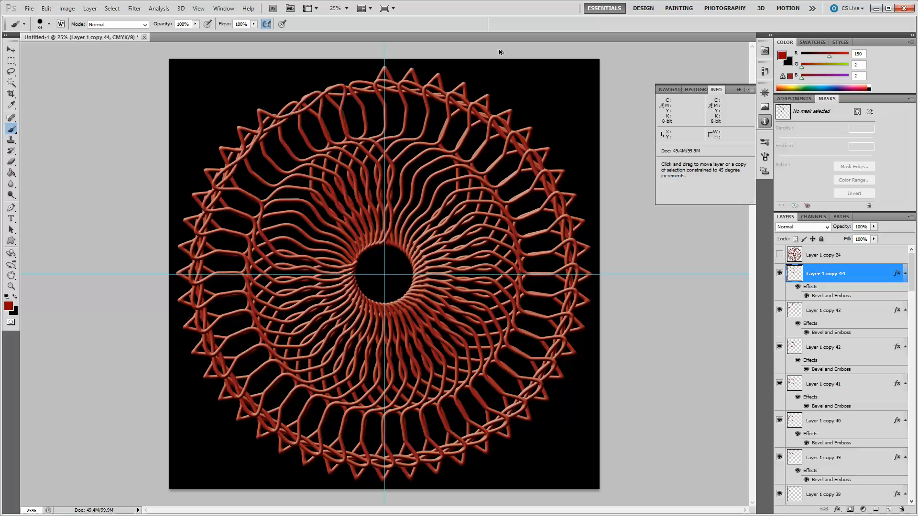
pyautogui.hotkey('ctrl', 'alt', 'shift', 't')
pyautogui.hotkey('ctrl', 'alt', 'shift', 't')
pyautogui.hotkey('ctrl', 'alt', 'shift', 't')
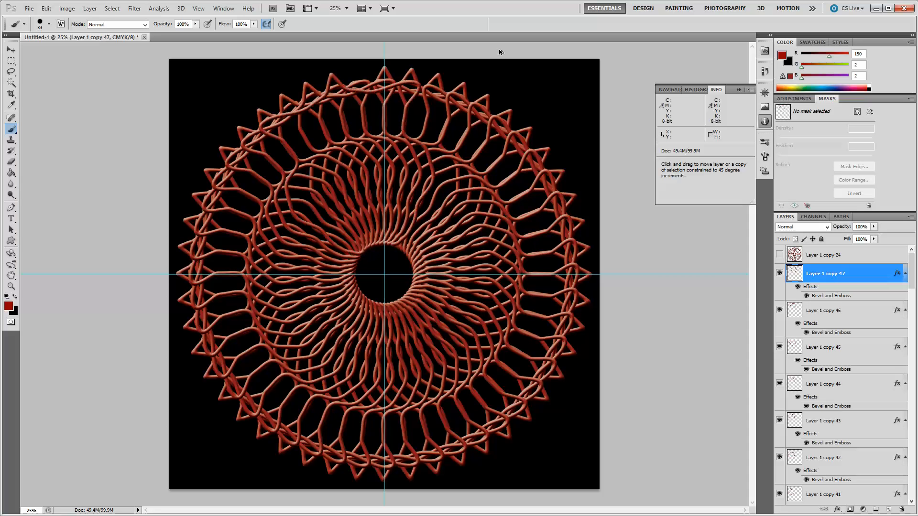
pyautogui.hotkey('ctrl', 'alt', 'shift', 't')
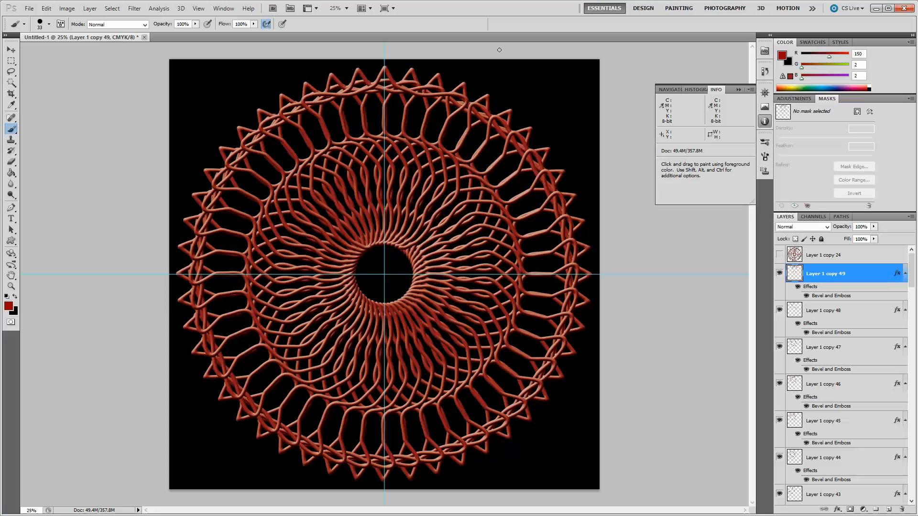
# Hide the original Layer 1 and merge all the new 7.5° rotated copies into a single layer.
pyautogui.moveTo(912, 266); pyautogui.dragTo(904, 484)
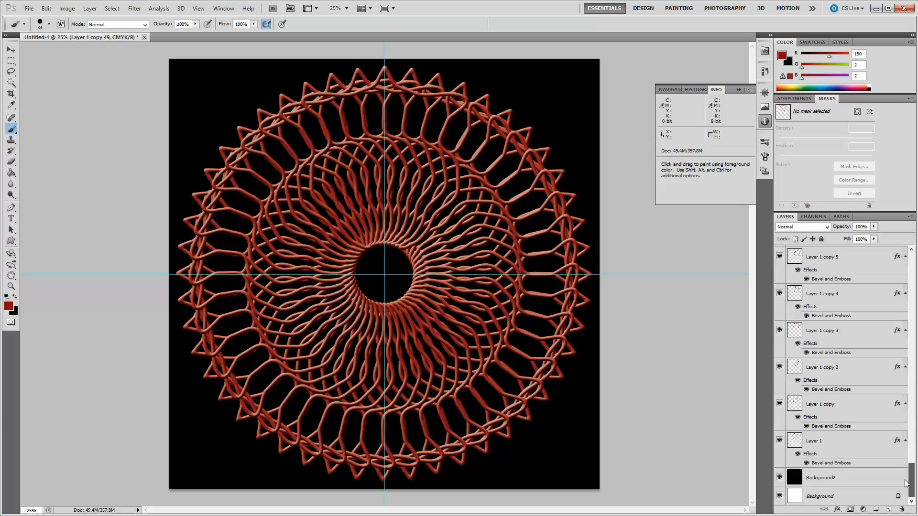
pyautogui.click(779, 441)
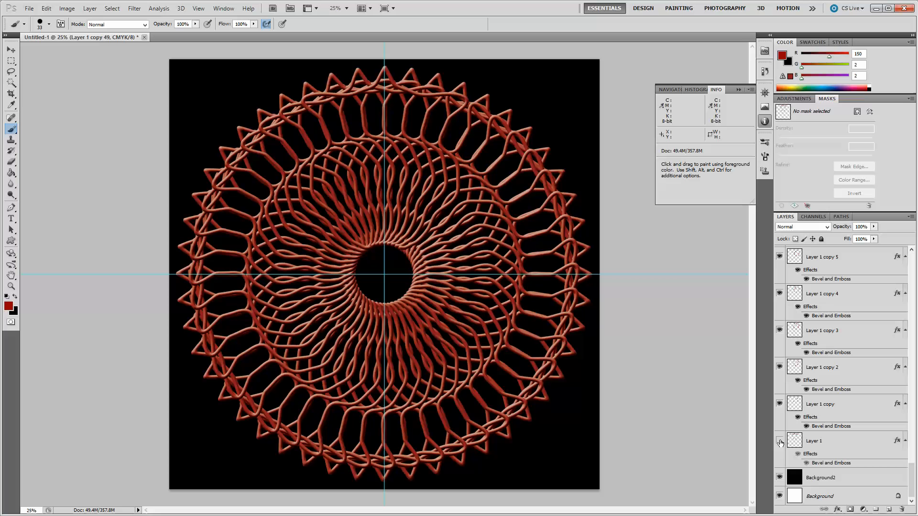
pyautogui.keyDown('shift'); pyautogui.click(825, 405); pyautogui.keyUp('shift')
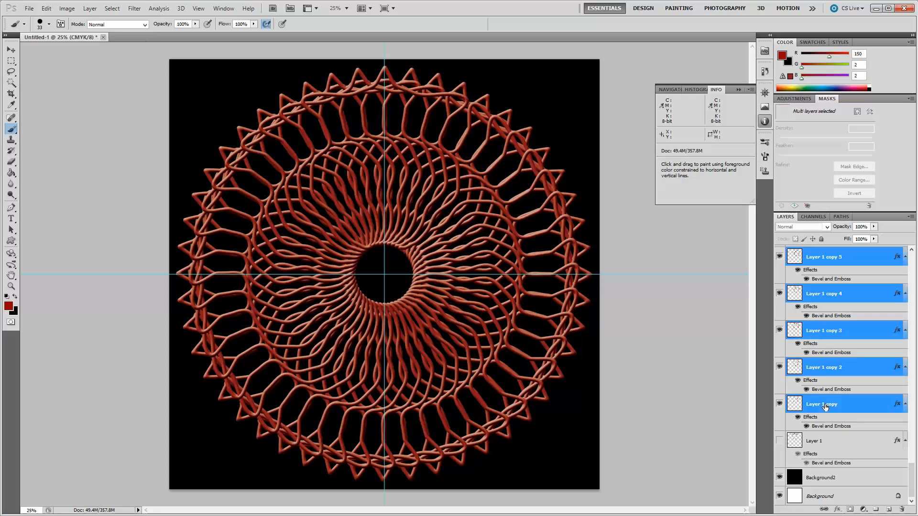
pyautogui.rightClick(826, 405)
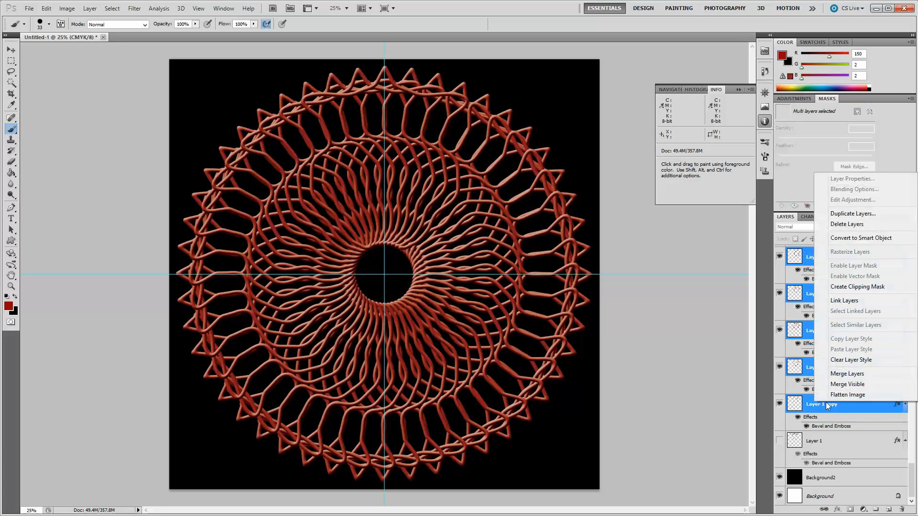
pyautogui.click(838, 374)
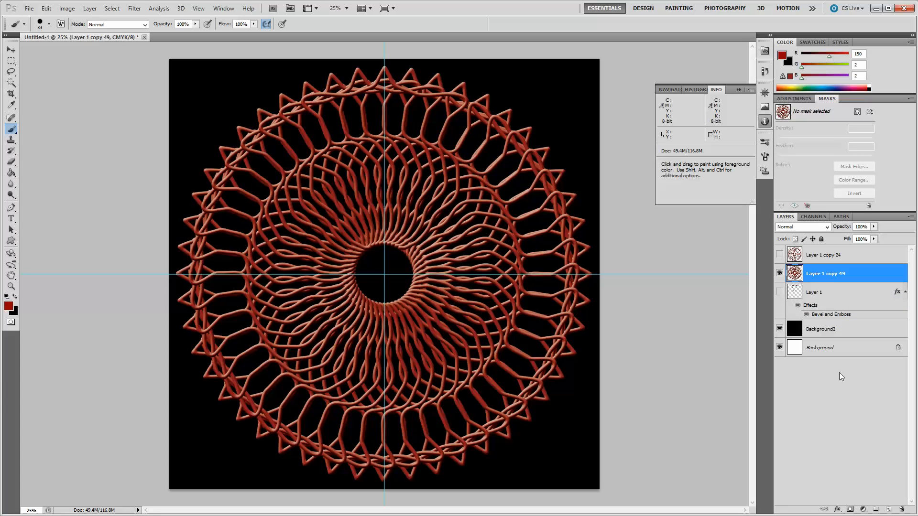
# Compare the new rosette against the first merged one and zoom into the centre to inspect the bevelled strands.
pyautogui.click(779, 255)
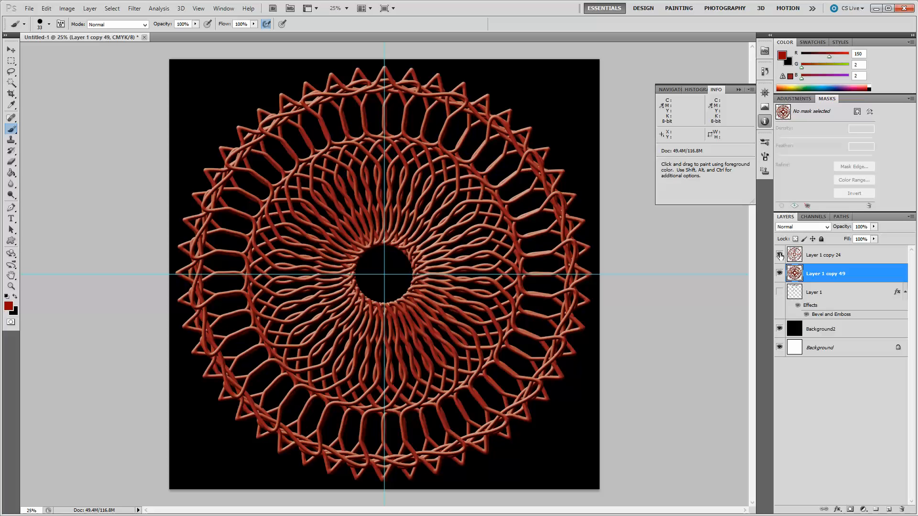
pyautogui.click(780, 255)
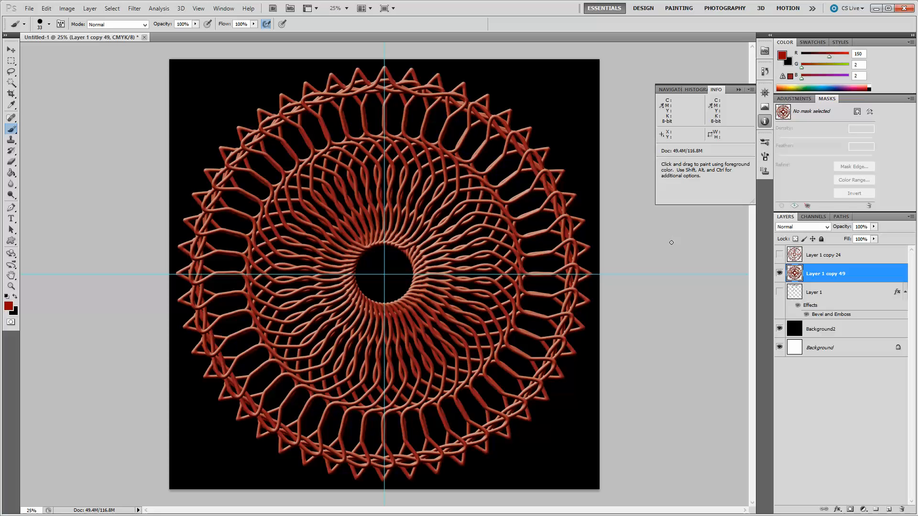
pyautogui.click(12, 288)
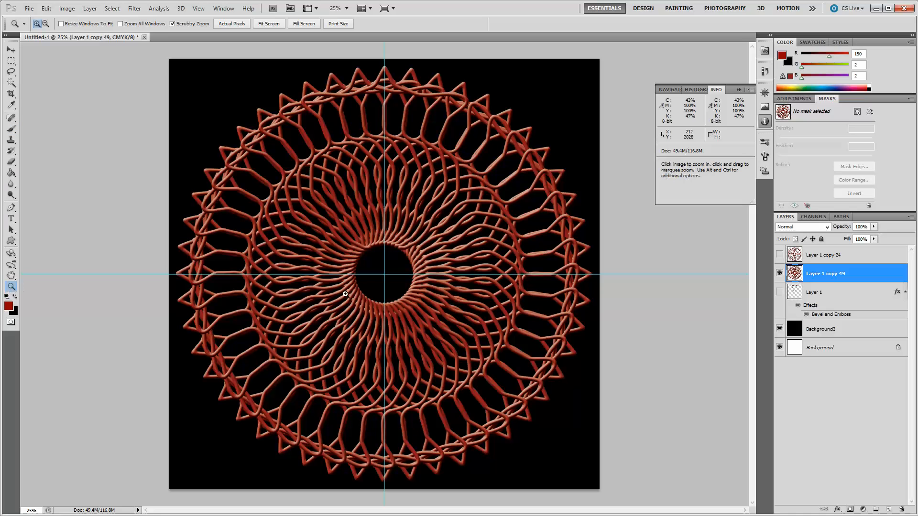
pyautogui.click(386, 275)
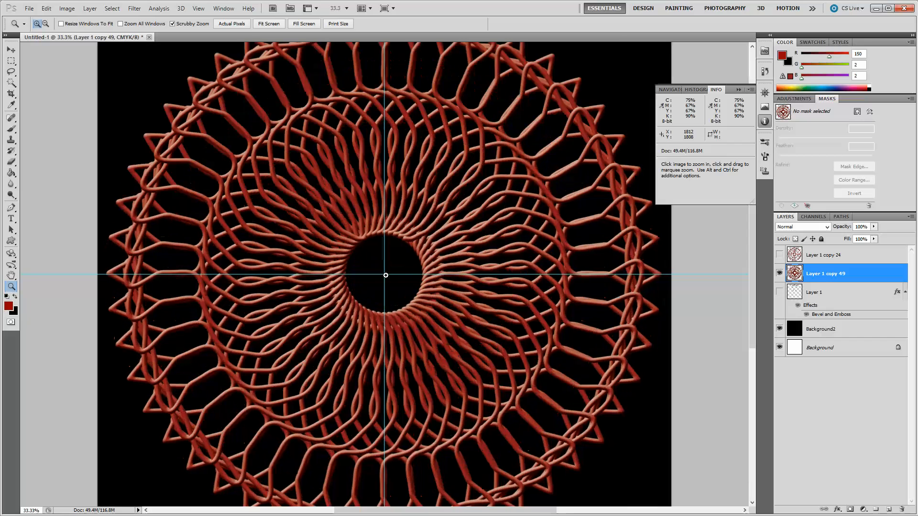
pyautogui.click(386, 276)
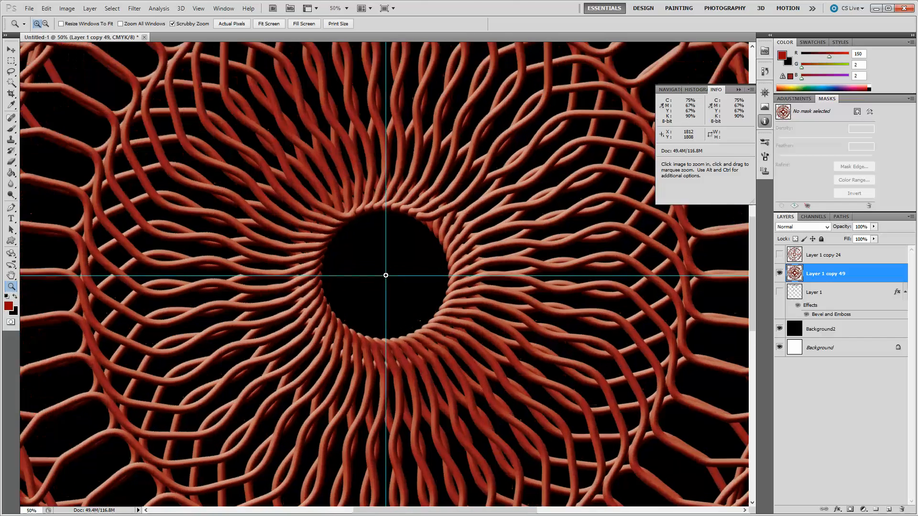
pyautogui.click(385, 275)
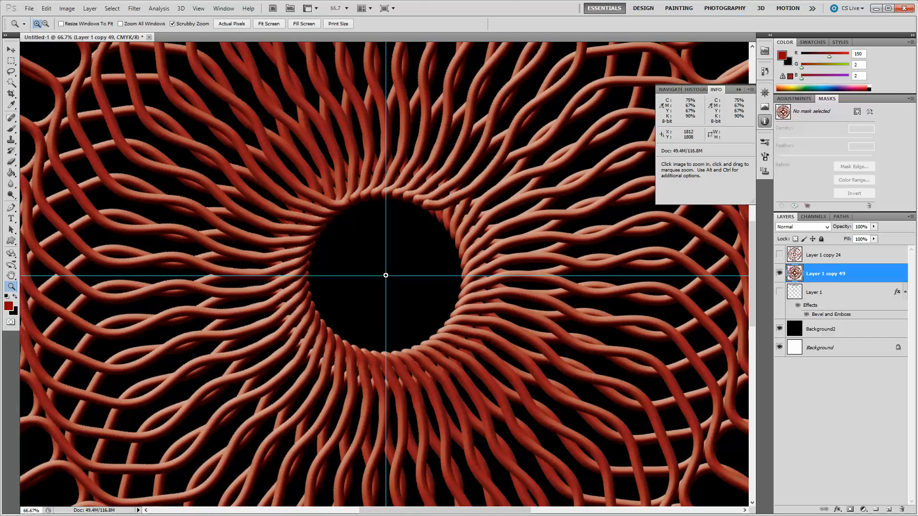
pyautogui.click(386, 275)
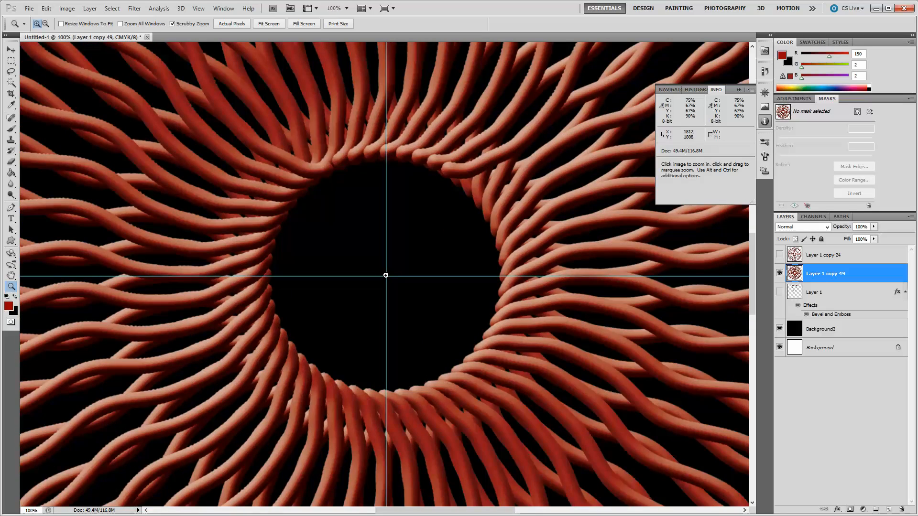
pyautogui.keyDown('alt'); pyautogui.click(385, 275); pyautogui.keyUp('alt')
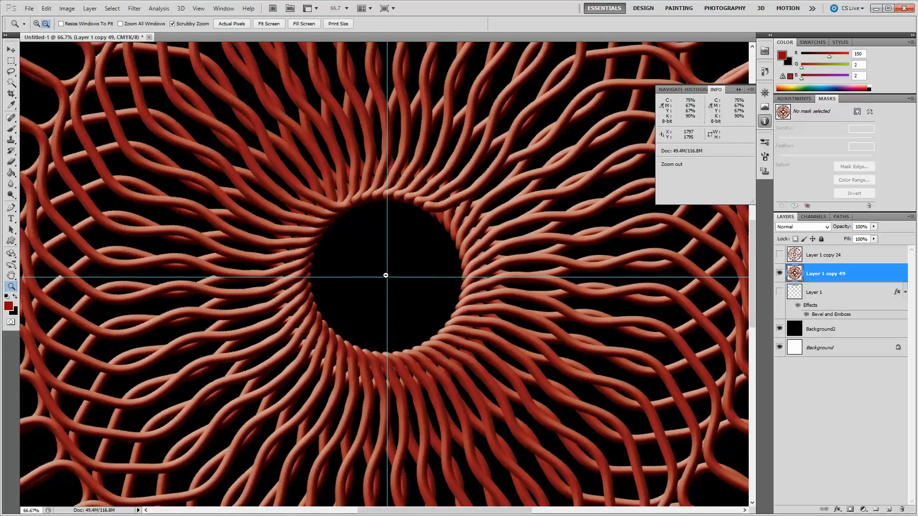
pyautogui.keyDown('alt'); pyautogui.click(386, 276); pyautogui.keyUp('alt')
pyautogui.keyDown('alt'); pyautogui.click(386, 275); pyautogui.keyUp('alt')
pyautogui.keyDown('alt'); pyautogui.click(386, 276); pyautogui.keyUp('alt')
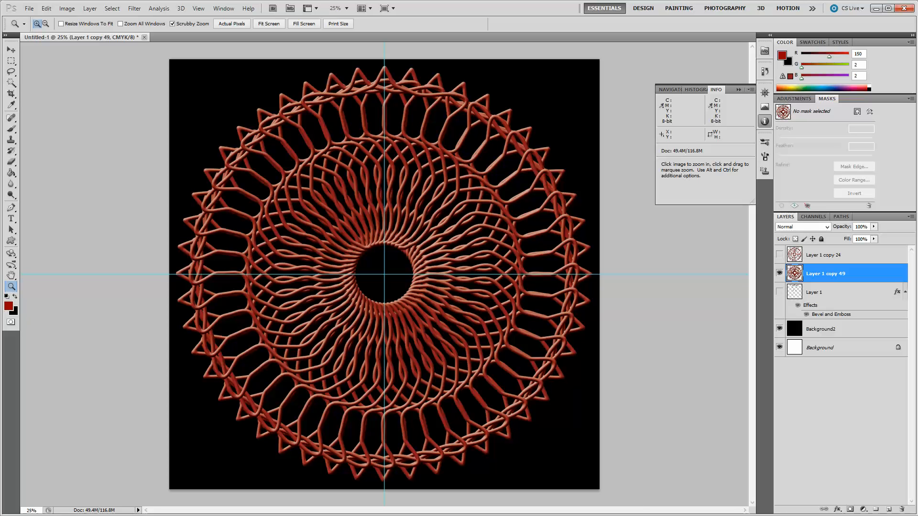
pyautogui.click(752, 515)
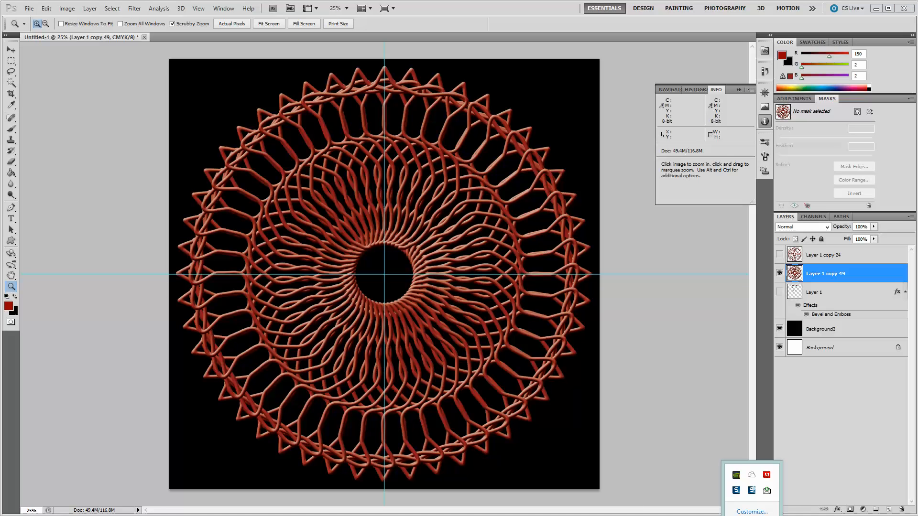